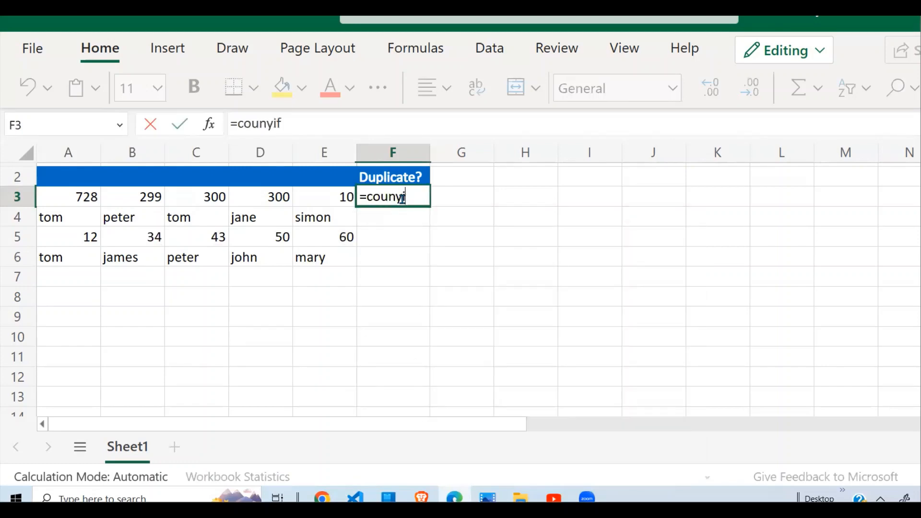
- Enter =COUNTIFS(A3:E3,A3:E3) in F3, using row 3's values A3:E3 as both the range and the criteria
{"action": "key", "text": "BackSpace"}
{"action": "key", "text": "BackSpace"}
{"action": "key", "text": "BackSpace"}
{"action": "key", "text": "BackSpace"}
{"action": "type", "text": "tif"}
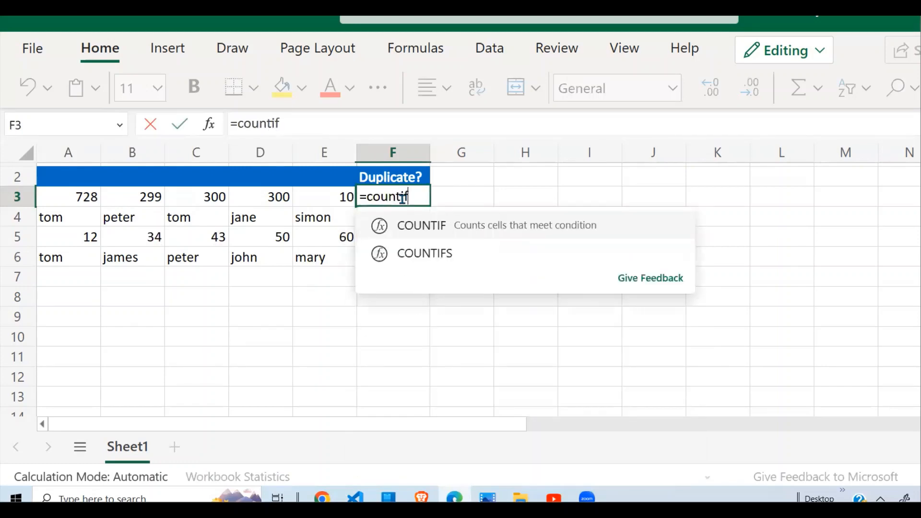
{"action": "type", "text": "s("}
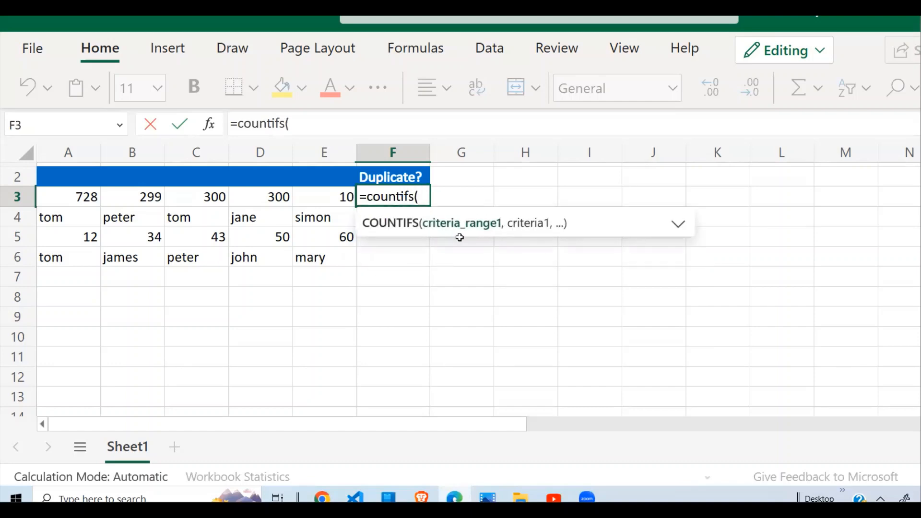
{"action": "left_click", "coordinate": [92, 196]}
{"action": "left_click_drag", "start_coordinate": [93, 196], "coordinate": [335, 197]}
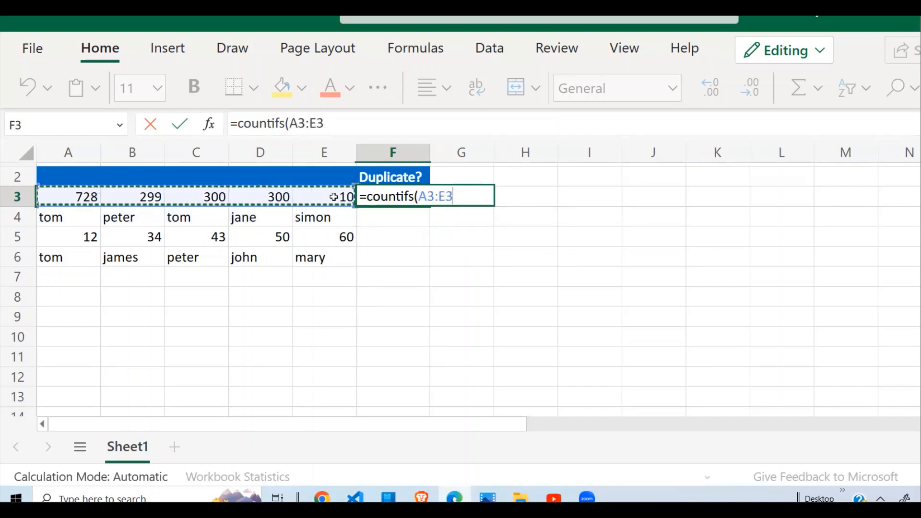
{"action": "type", "text": ","}
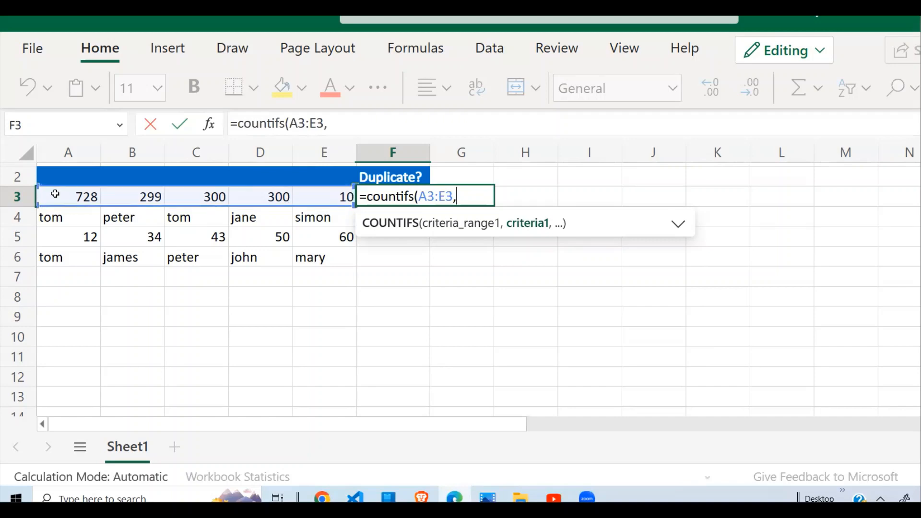
{"action": "left_click_drag", "start_coordinate": [55, 194], "coordinate": [320, 197]}
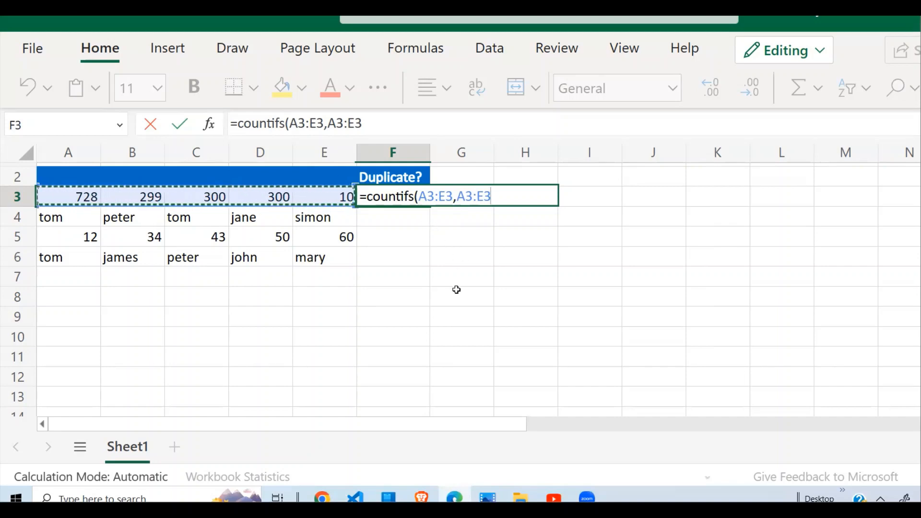
{"action": "type", "text": ")"}
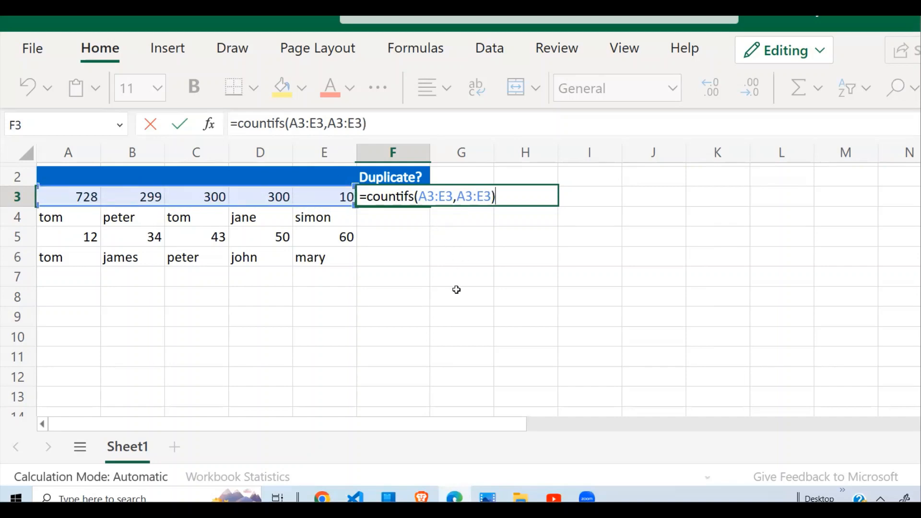
{"action": "key", "text": "Return"}
{"action": "left_click", "coordinate": [520, 235]}
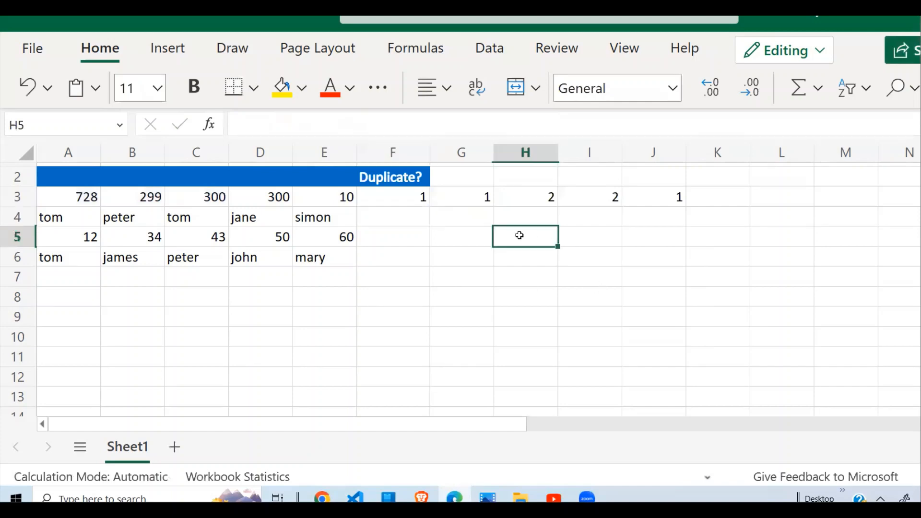
- Compare each value in A3:E3 with the counts returned in F3 through J3
{"action": "left_click", "coordinate": [423, 196]}
{"action": "left_click", "coordinate": [87, 201]}
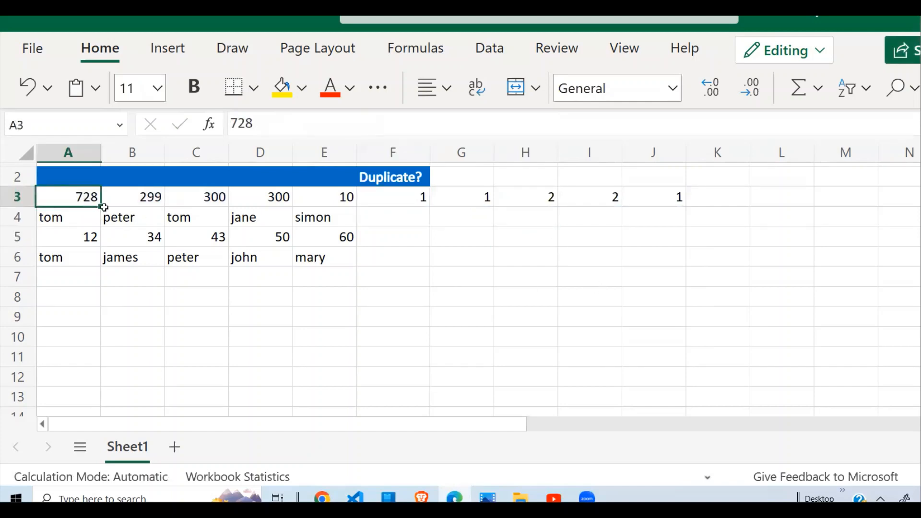
{"action": "left_click", "coordinate": [416, 197]}
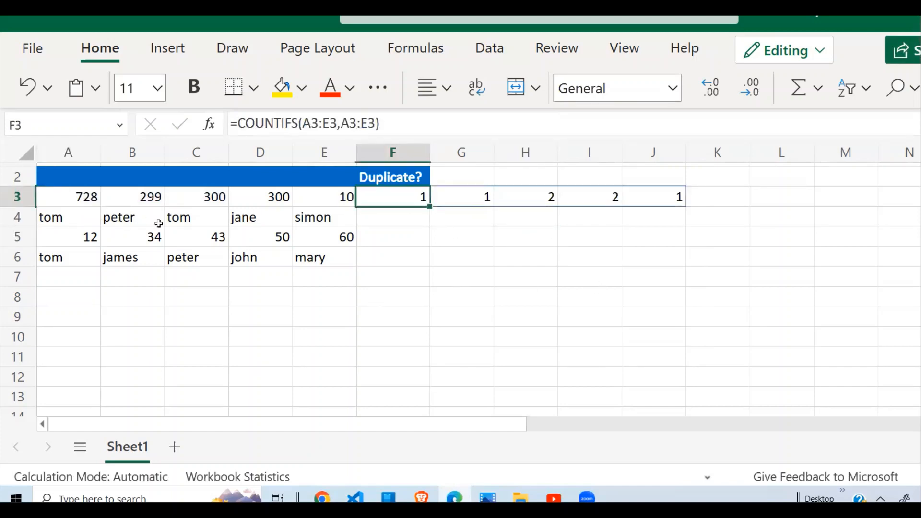
{"action": "left_click", "coordinate": [149, 200]}
{"action": "left_click", "coordinate": [475, 199]}
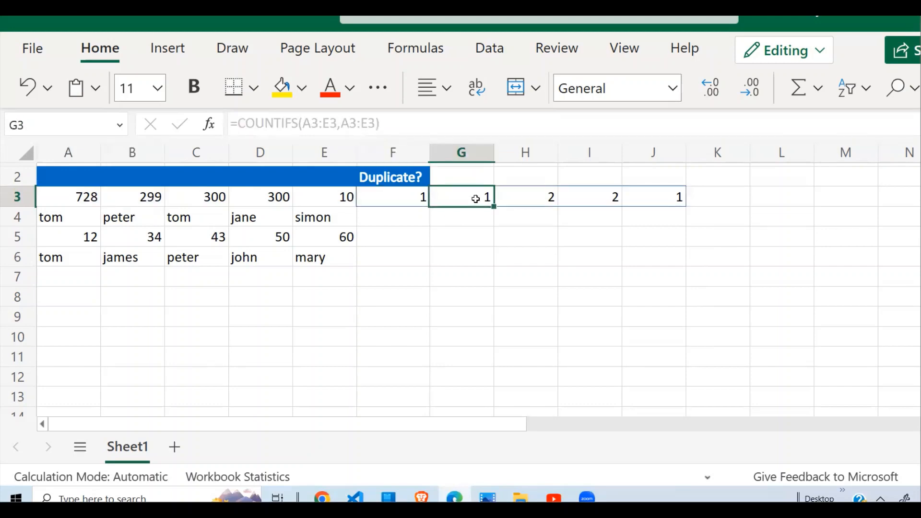
{"action": "left_click", "coordinate": [209, 194]}
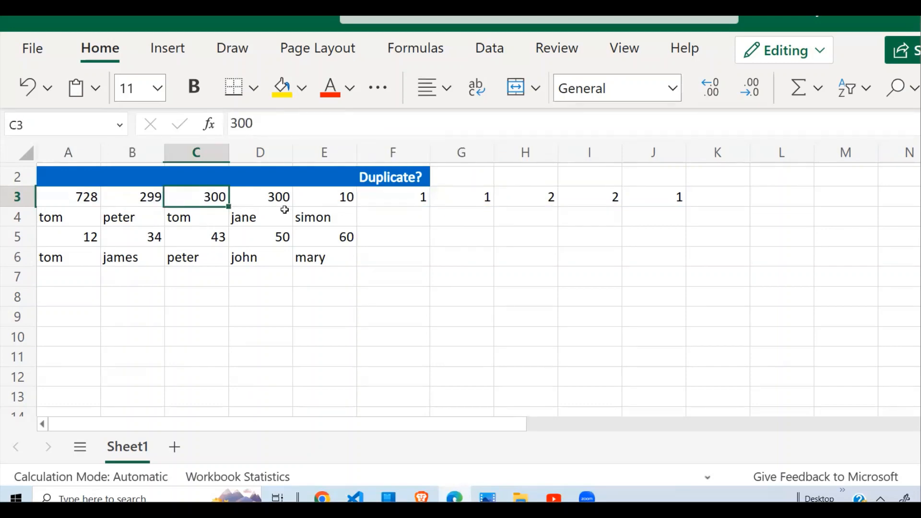
{"action": "left_click", "coordinate": [272, 200]}
{"action": "left_click", "coordinate": [545, 200]}
{"action": "left_click", "coordinate": [597, 200]}
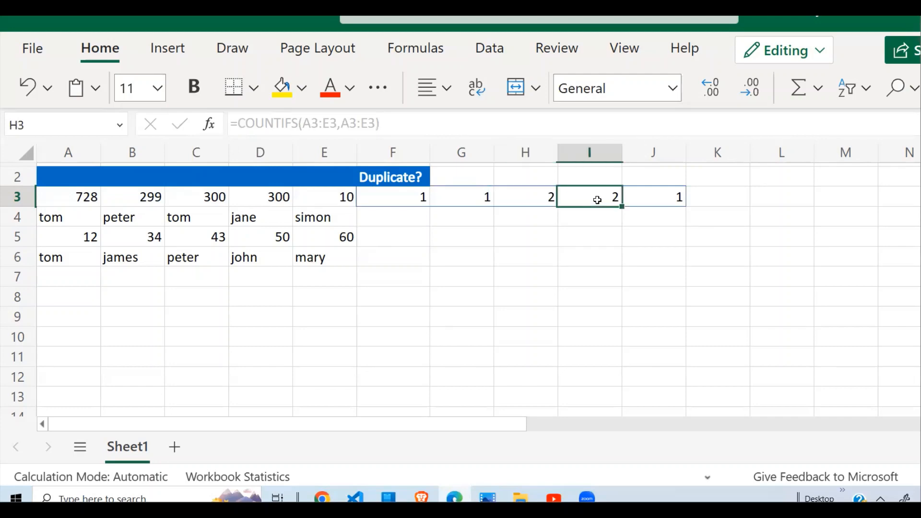
{"action": "left_click_drag", "start_coordinate": [207, 196], "coordinate": [273, 197]}
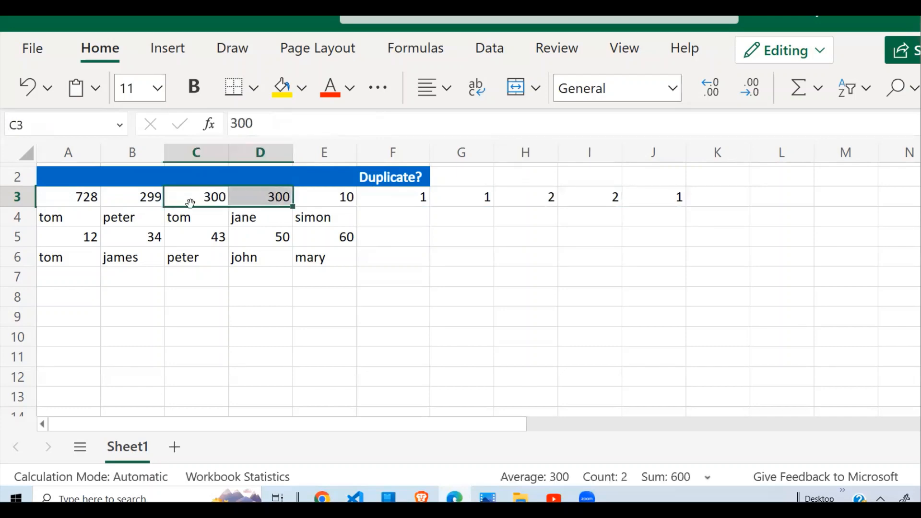
{"action": "left_click", "coordinate": [277, 197]}
{"action": "left_click", "coordinate": [615, 199]}
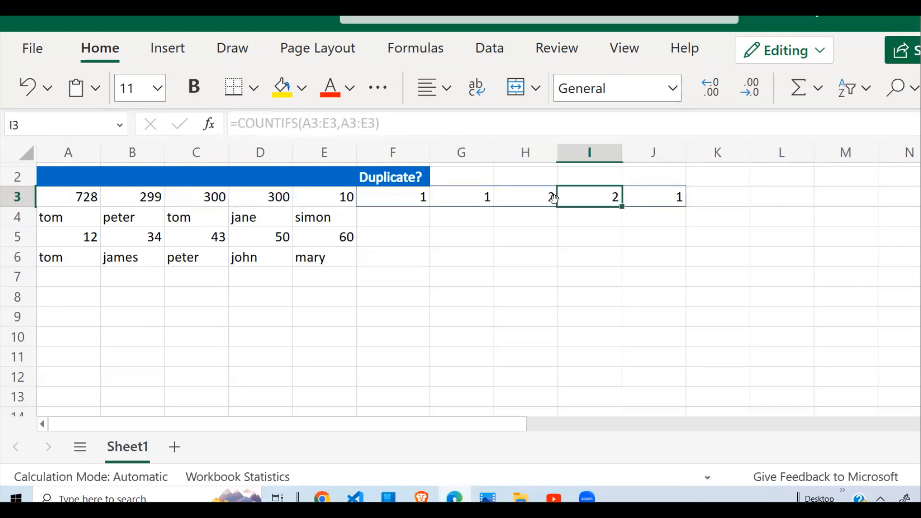
{"action": "left_click", "coordinate": [538, 195]}
{"action": "double_click", "coordinate": [346, 197]}
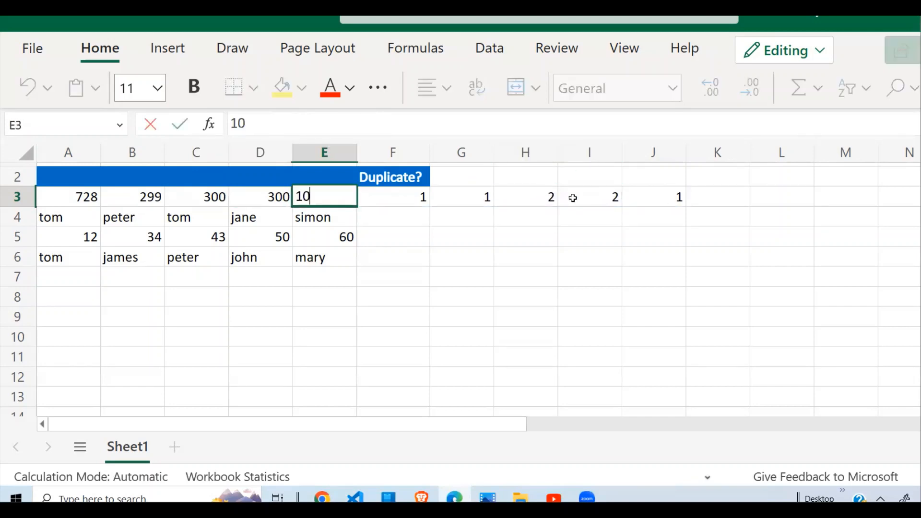
{"action": "key", "text": "Return"}
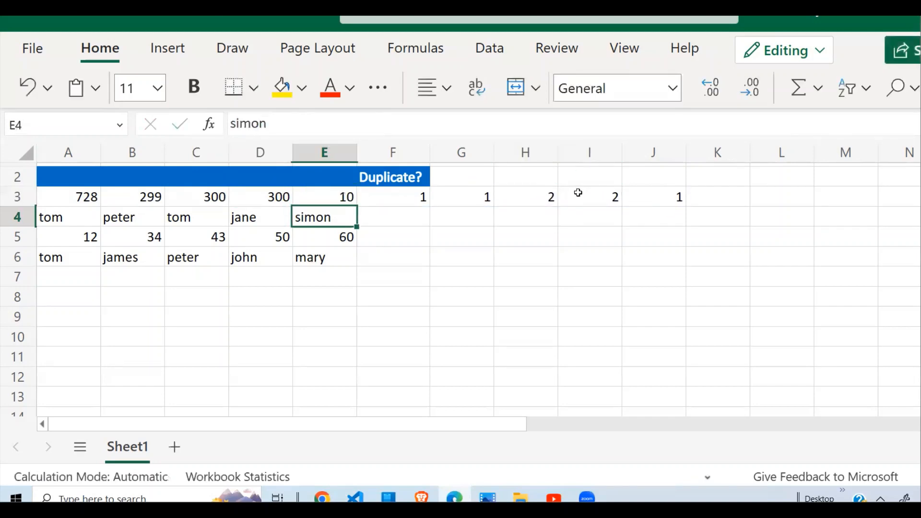
{"action": "left_click", "coordinate": [577, 193]}
{"action": "left_click", "coordinate": [414, 190]}
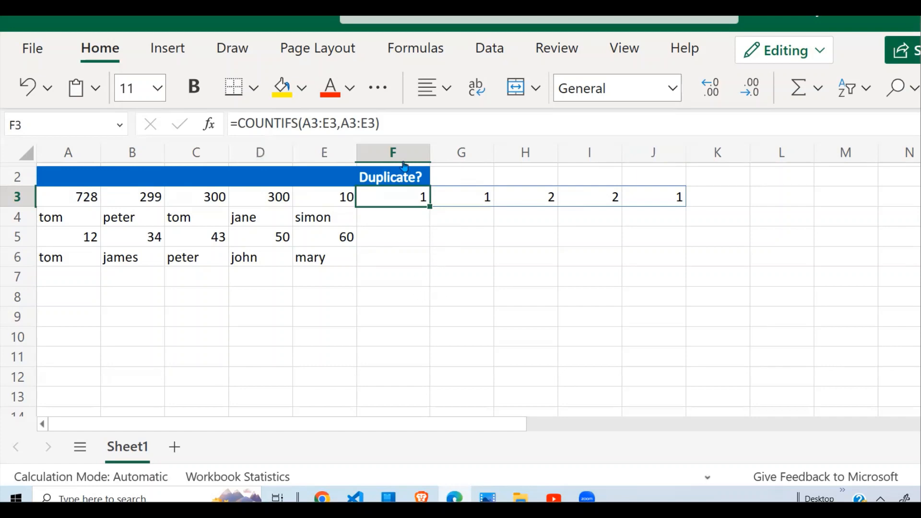
- Append >1 to the COUNTIFS formula in F3 so it tests for duplicates
{"action": "left_click", "coordinate": [389, 124]}
{"action": "key", "text": "Return"}
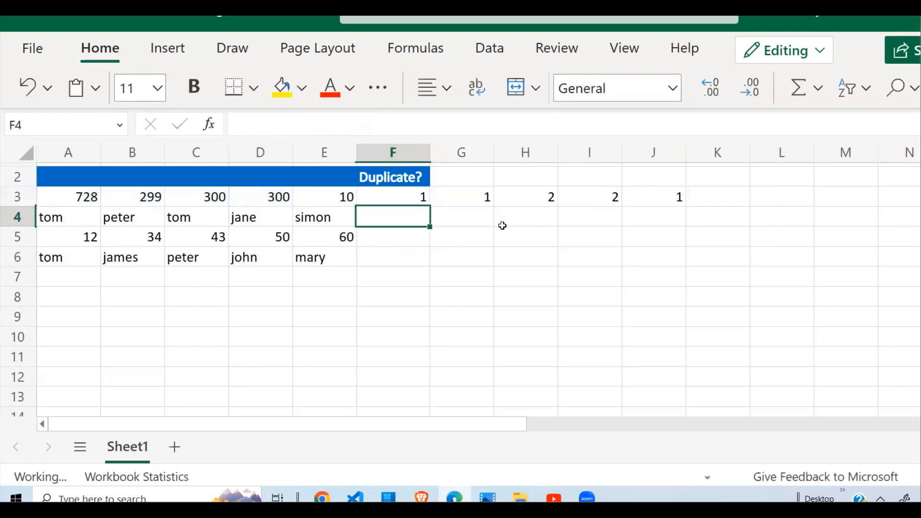
{"action": "left_click", "coordinate": [417, 196]}
{"action": "left_click", "coordinate": [397, 124]}
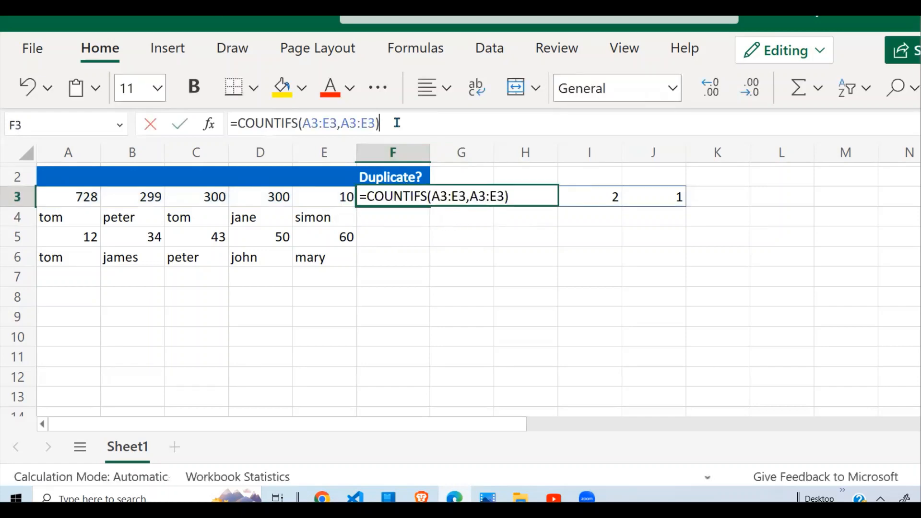
{"action": "type", "text": ">1"}
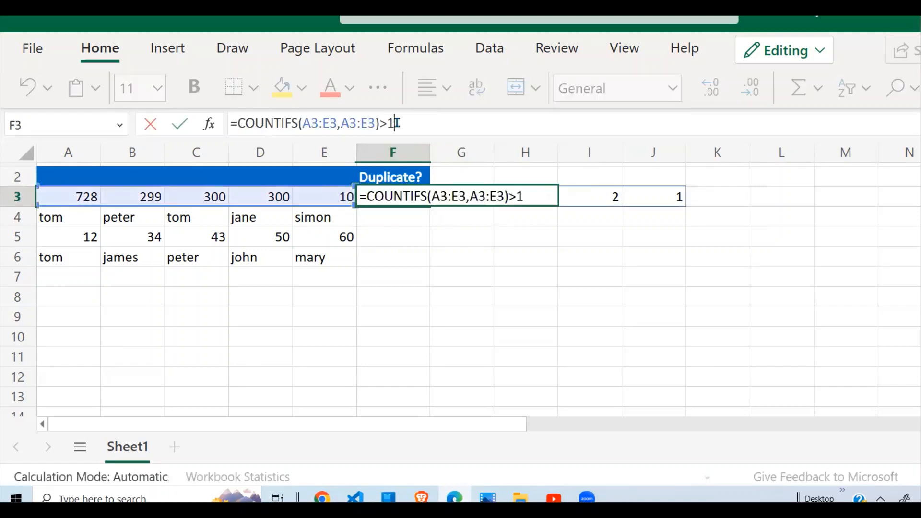
{"action": "key", "text": "Return"}
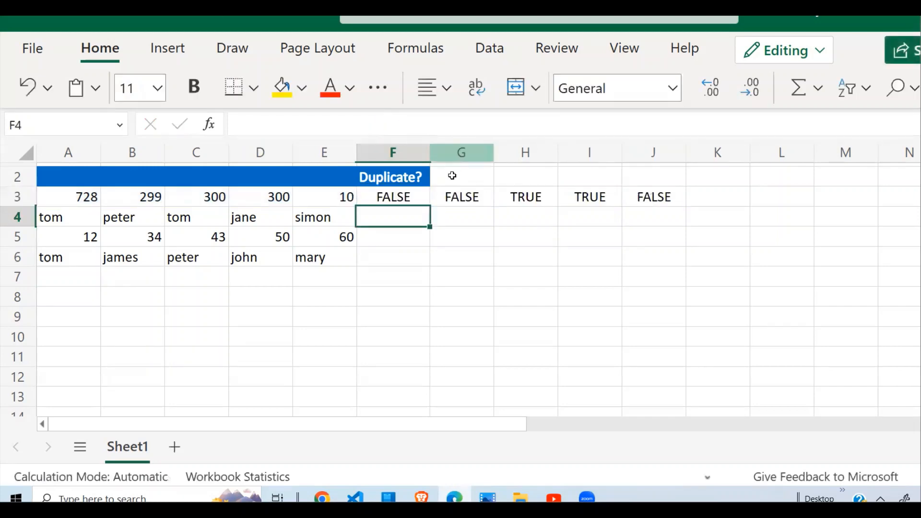
- Review the duplicate flags in F3 through J3 against the row 3 values
{"action": "left_click", "coordinate": [444, 195]}
{"action": "left_click", "coordinate": [399, 200]}
{"action": "left_click", "coordinate": [453, 201]}
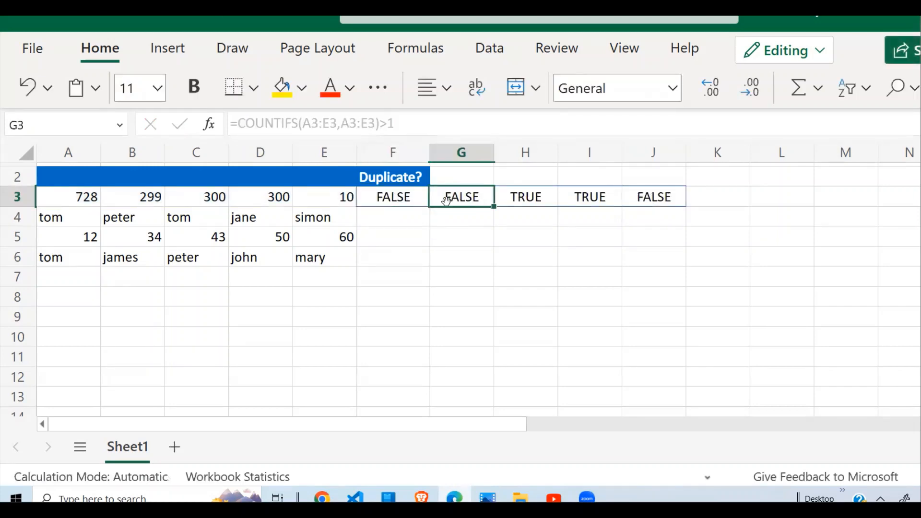
{"action": "left_click", "coordinate": [413, 200]}
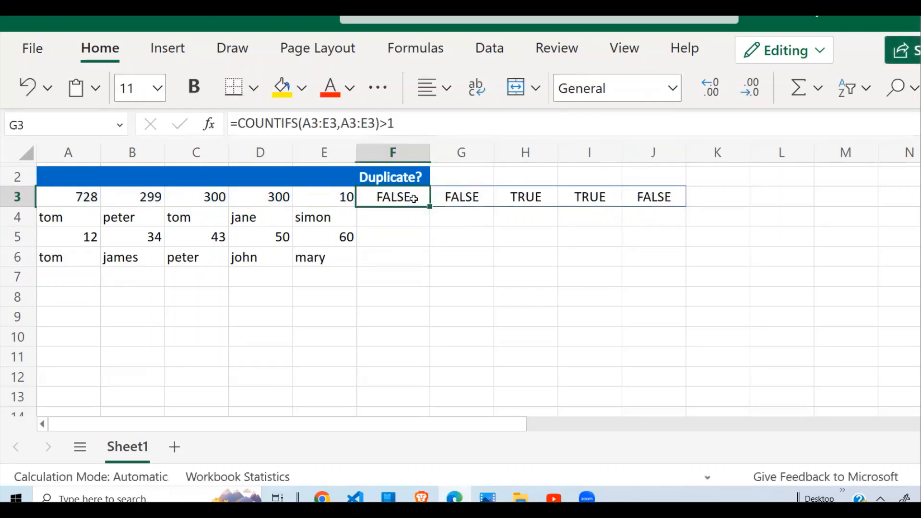
{"action": "left_click", "coordinate": [465, 198]}
{"action": "left_click", "coordinate": [538, 197]}
{"action": "left_click", "coordinate": [591, 195]}
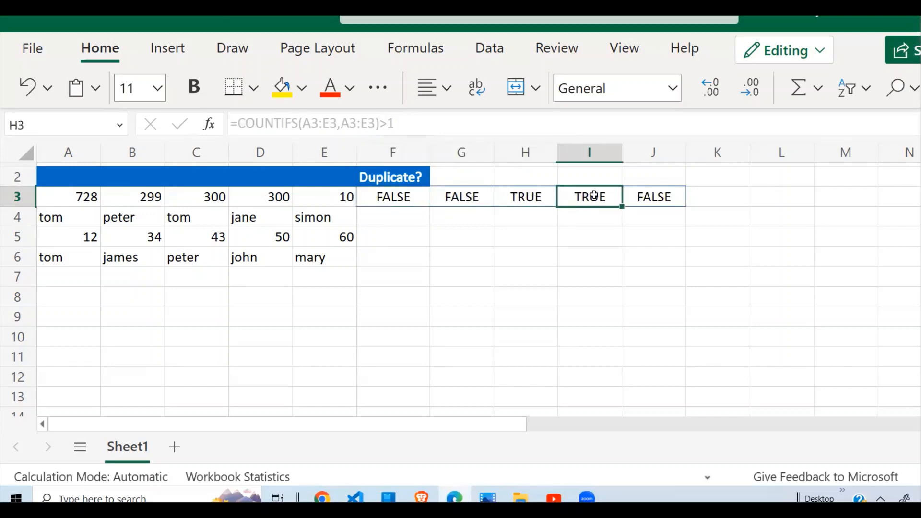
{"action": "left_click", "coordinate": [661, 197]}
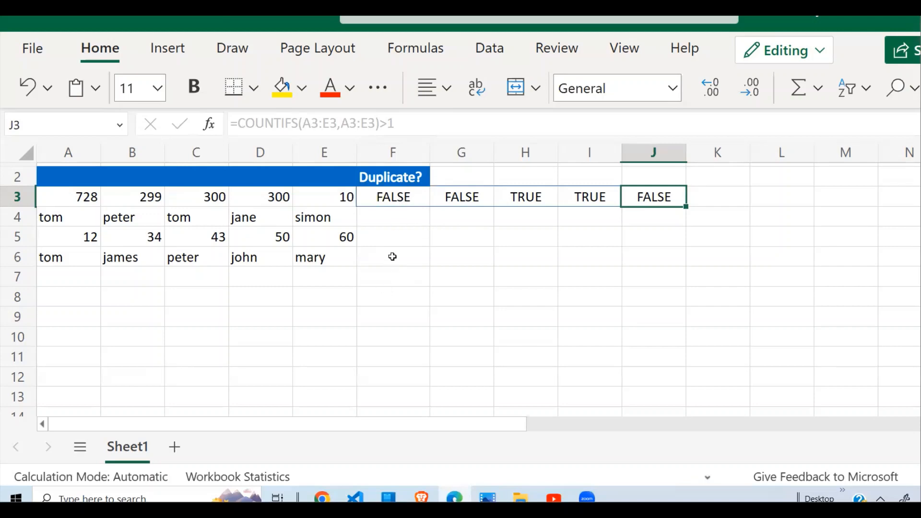
- Enter the formula =OR(TRUE,TRUE) in F8
{"action": "left_click", "coordinate": [372, 297]}
{"action": "type", "text": "="}
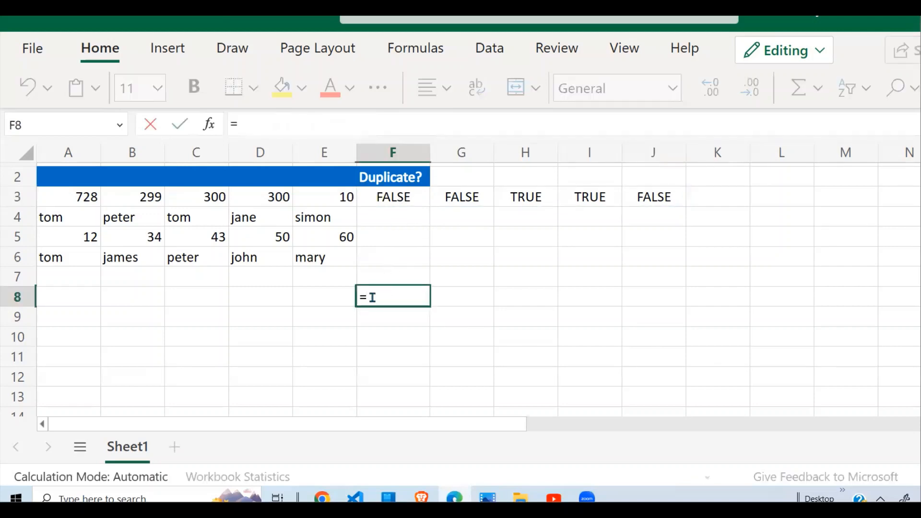
{"action": "type", "text": "OR("}
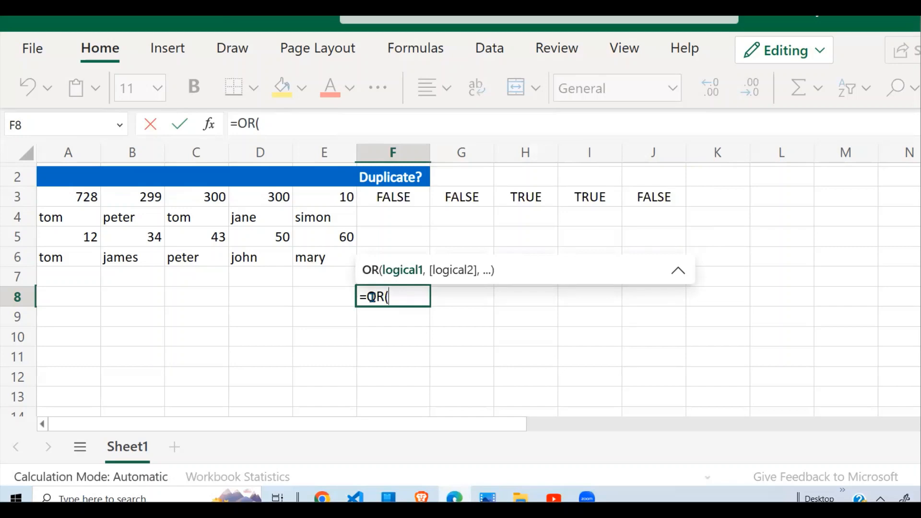
{"action": "type", "text": "TRUE,TRUE)"}
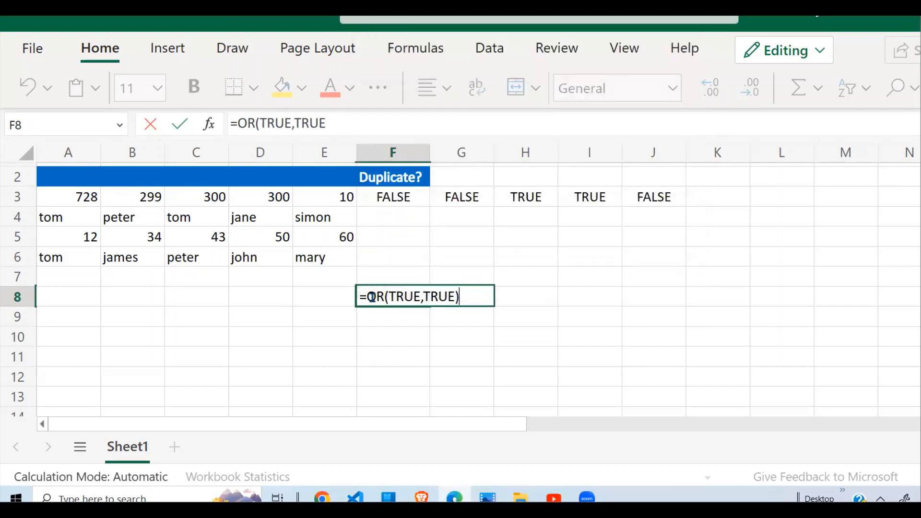
{"action": "key", "text": "Return"}
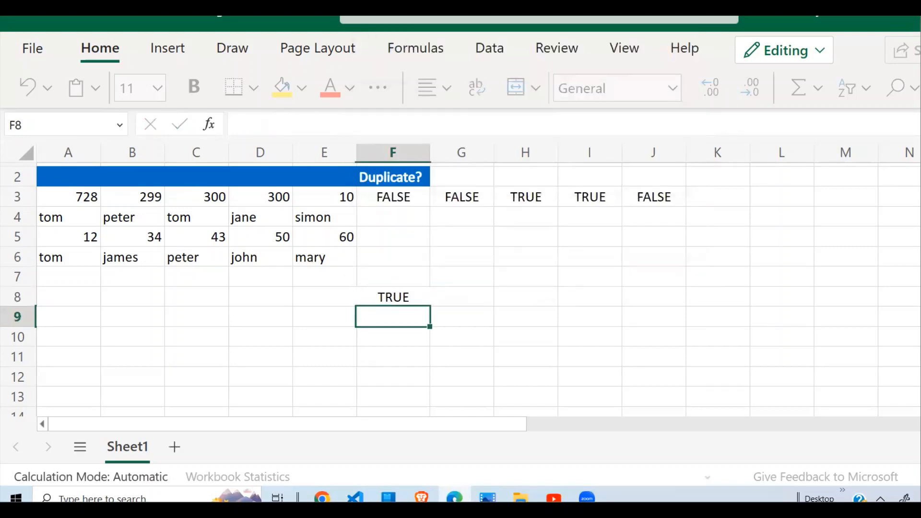
- Enter the formula =OR(FALSE,TRUE) in F9
{"action": "type", "text": "="}
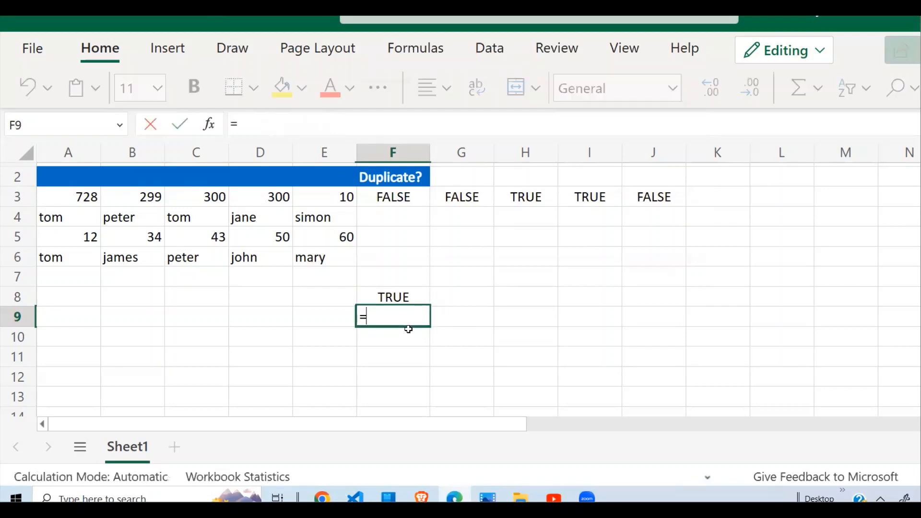
{"action": "type", "text": "OR("}
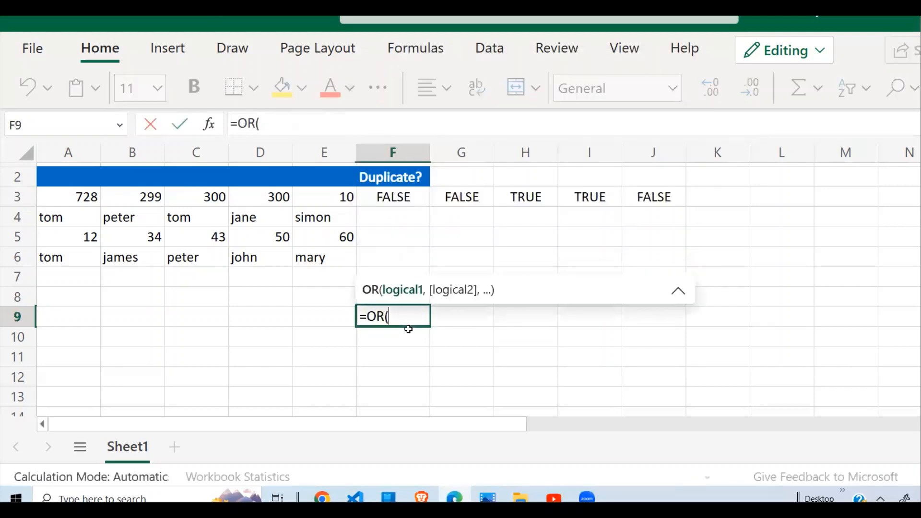
{"action": "type", "text": "FALSE"}
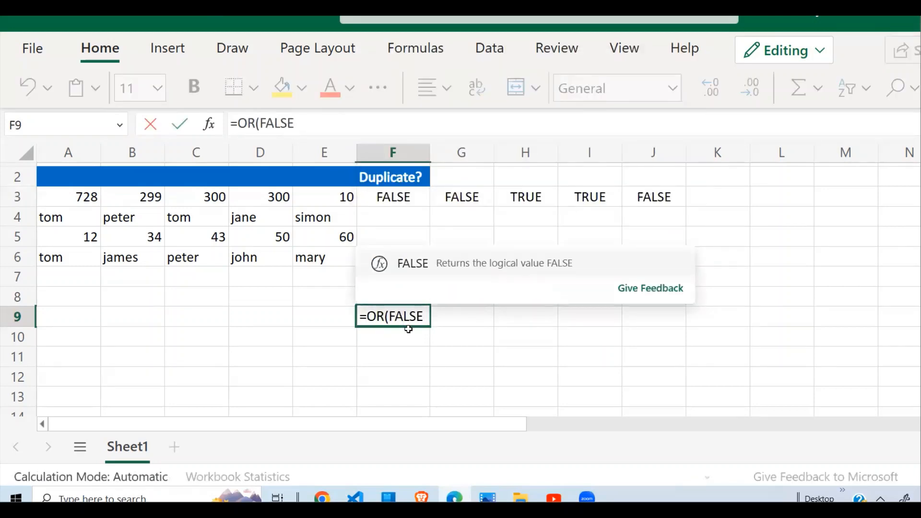
{"action": "type", "text": ",TRUE)"}
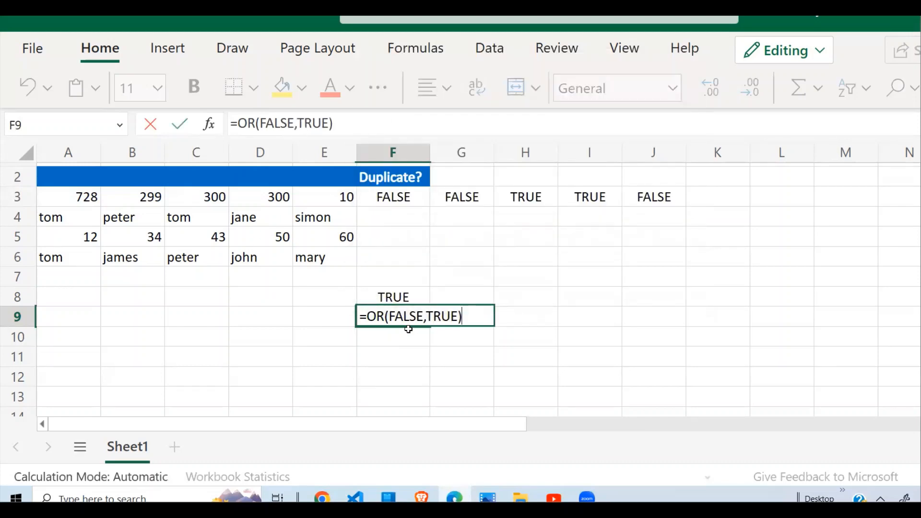
{"action": "key", "text": "Return"}
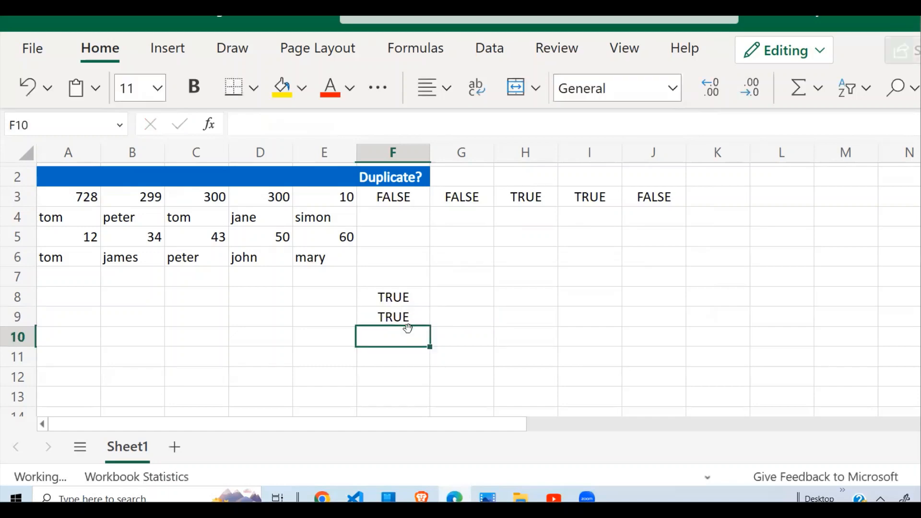
- Enter the formula =OR(FALSE,FALSE) in F10
{"action": "type", "text": "=OR"}
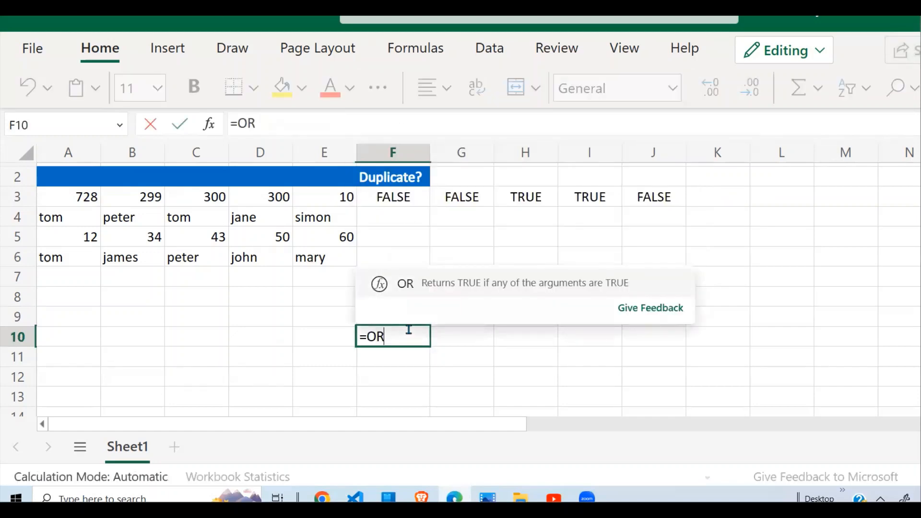
{"action": "type", "text": "(FALSE"}
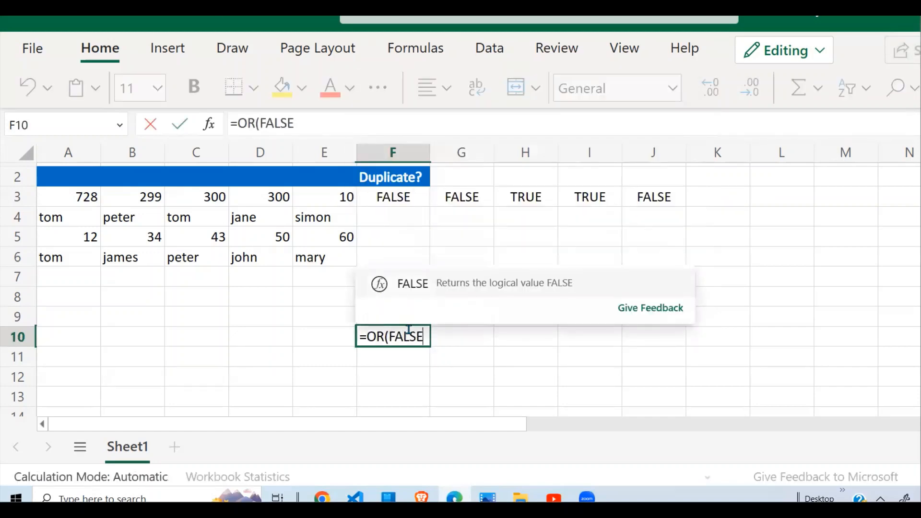
{"action": "type", "text": ",FALSE"}
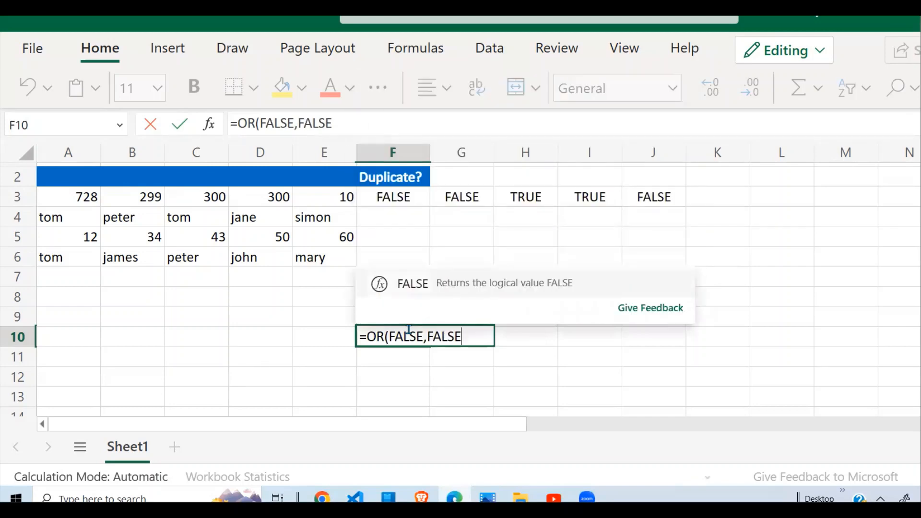
{"action": "type", "text": ")"}
{"action": "key", "text": "Return"}
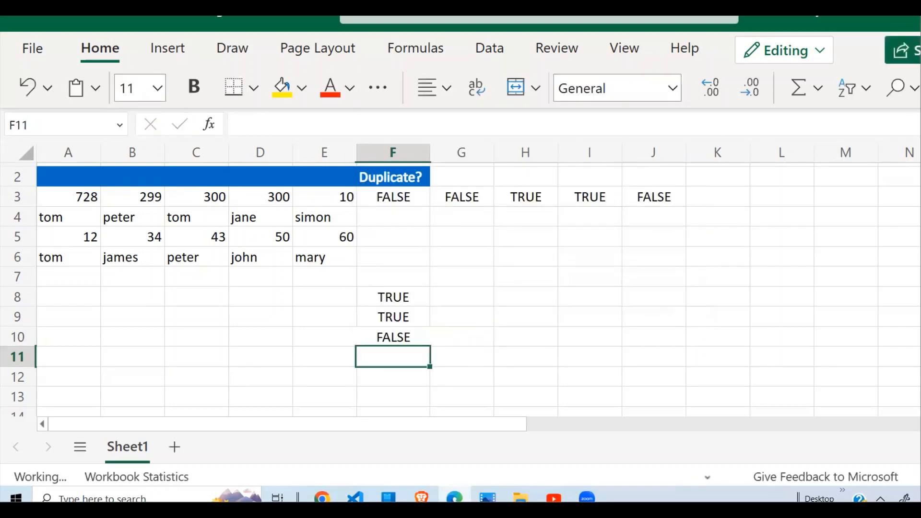
- Add a third argument FALSE to the OR formula in F9, making it =OR(FALSE,TRUE,FALSE)
{"action": "left_click", "coordinate": [417, 314]}
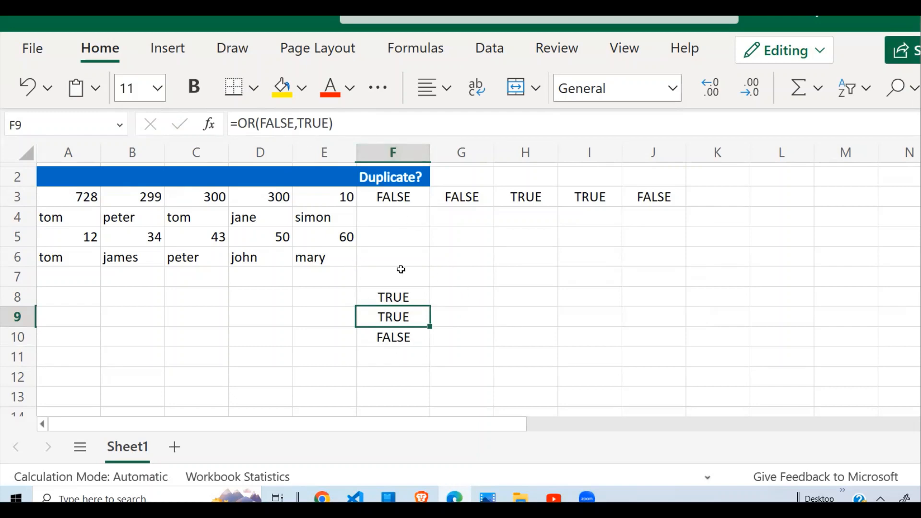
{"action": "left_click", "coordinate": [326, 125]}
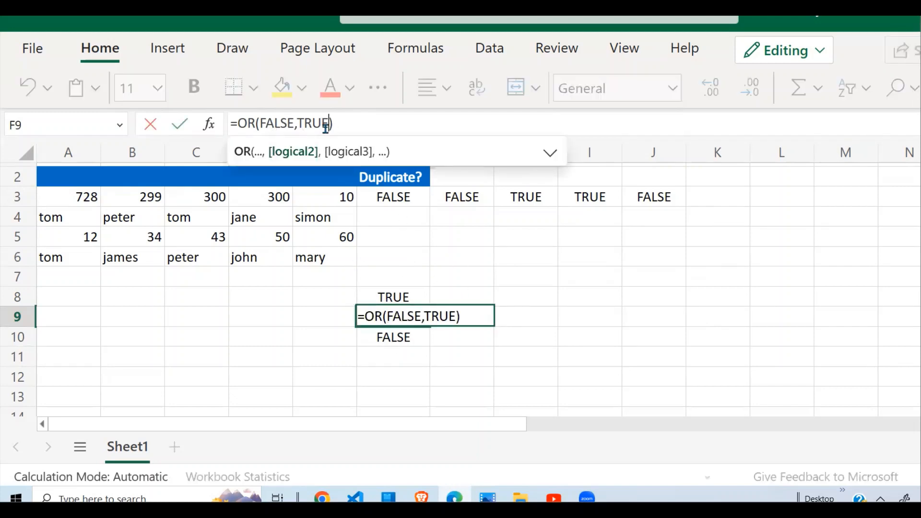
{"action": "type", "text": ","}
{"action": "type", "text": "FASL"}
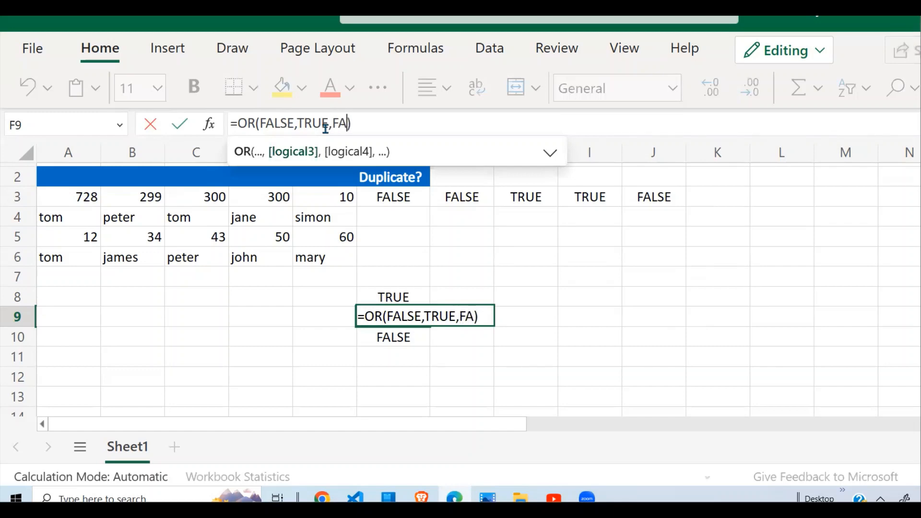
{"action": "key", "text": "BackSpace"}
{"action": "key", "text": "BackSpace"}
{"action": "type", "text": "LSE"}
{"action": "key", "text": "Return"}
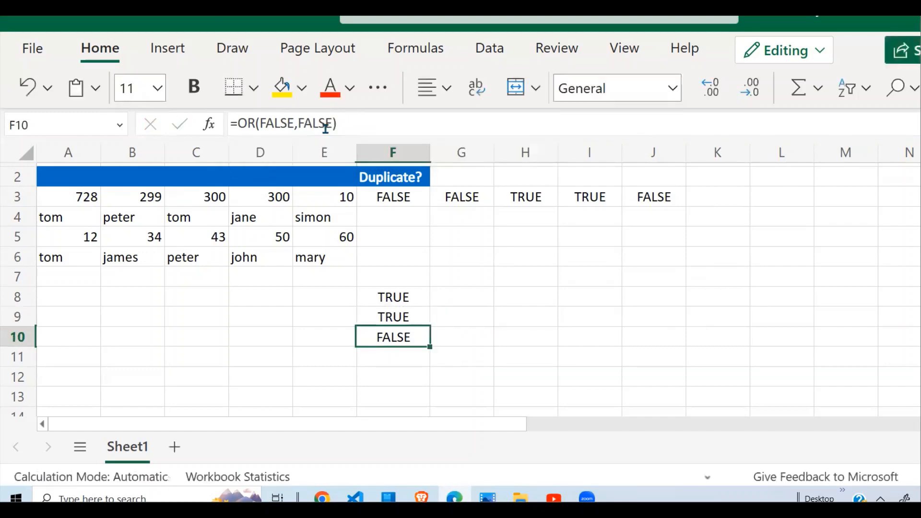
- Review the formulas in F9 and the duplicate flags across F3 through J3
{"action": "left_click", "coordinate": [395, 317]}
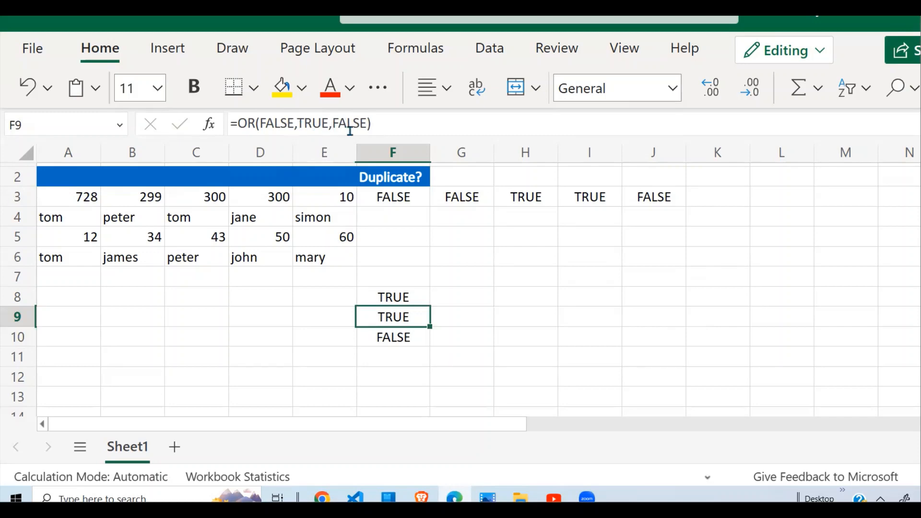
{"action": "left_click", "coordinate": [389, 201]}
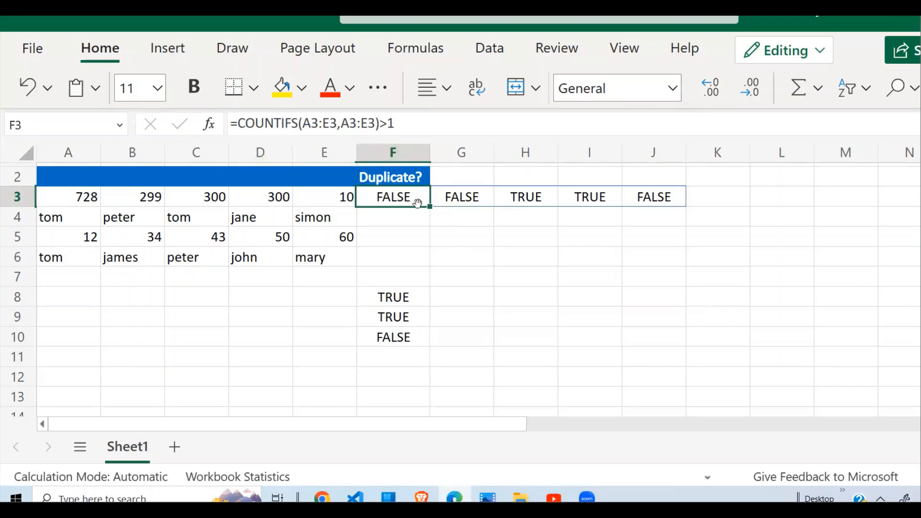
{"action": "left_click", "coordinate": [451, 196]}
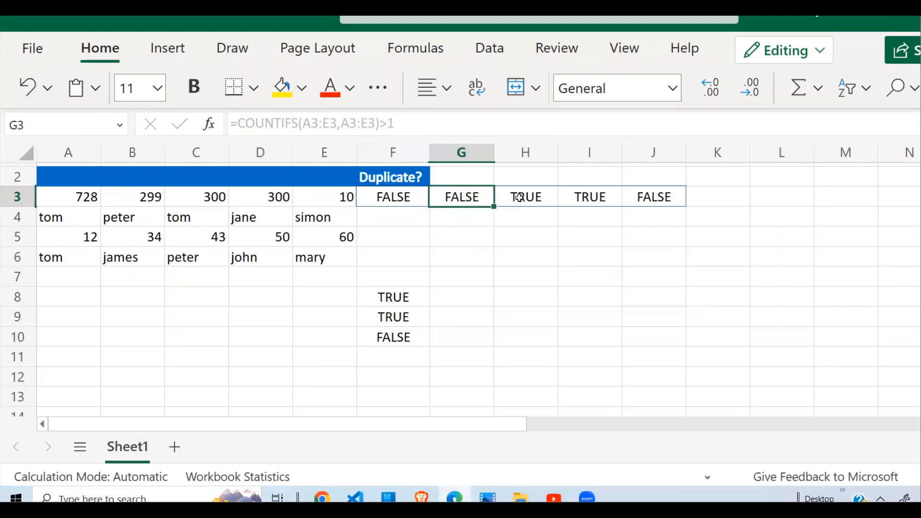
{"action": "left_click", "coordinate": [525, 197]}
{"action": "left_click", "coordinate": [591, 197]}
{"action": "left_click", "coordinate": [668, 196]}
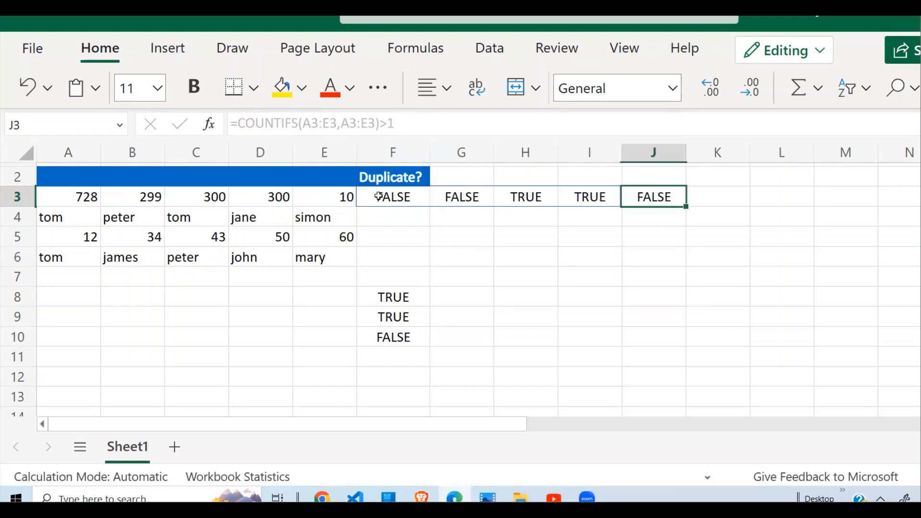
- Wrap the F3 formula in OR so it reads =OR(COUNTIFS(A3:E3,A3:E3)>1)
{"action": "left_click", "coordinate": [380, 197]}
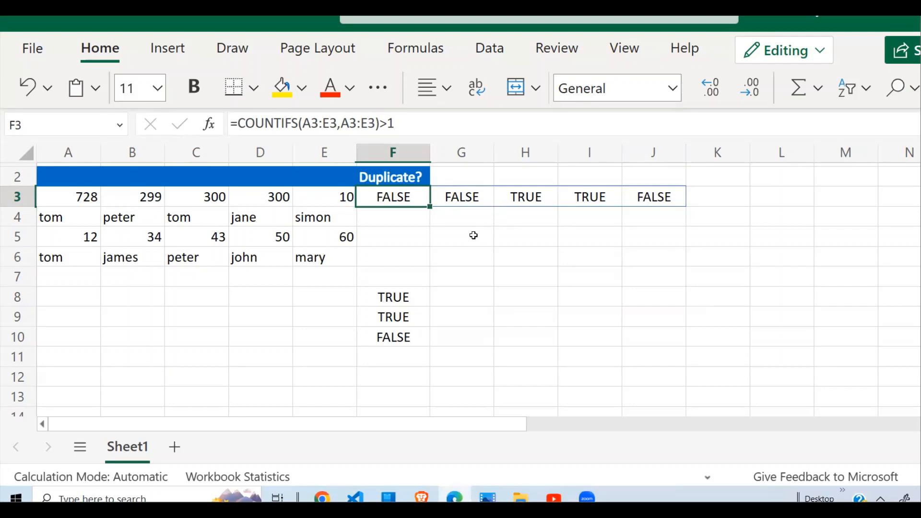
{"action": "left_click", "coordinate": [237, 123]}
{"action": "type", "text": "DR("}
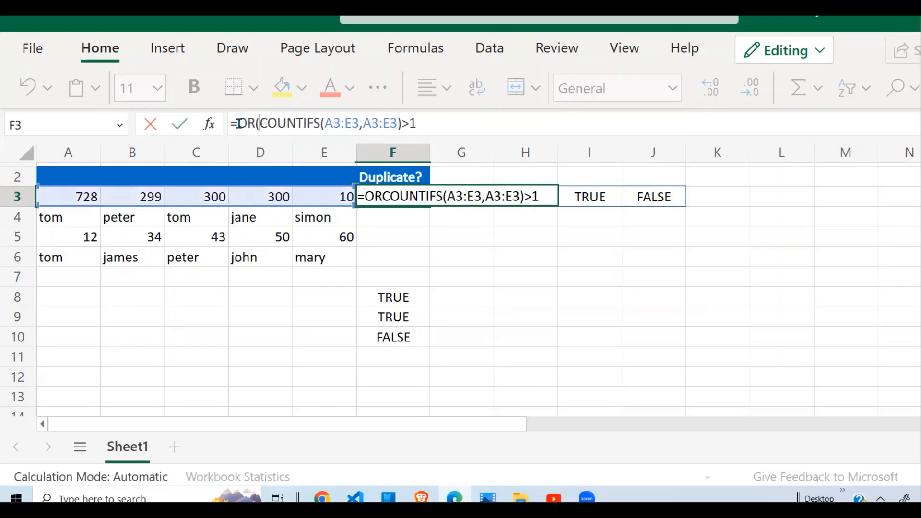
{"action": "left_click", "coordinate": [437, 125]}
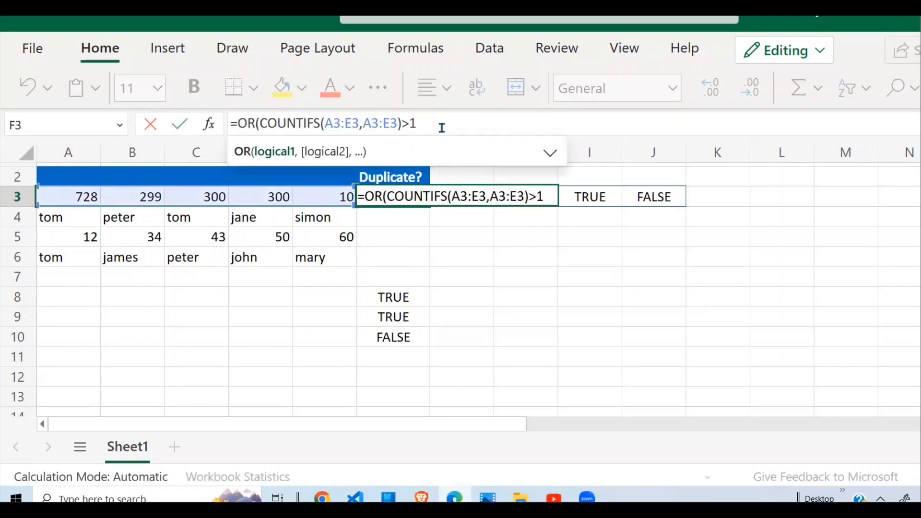
{"action": "type", "text": ")"}
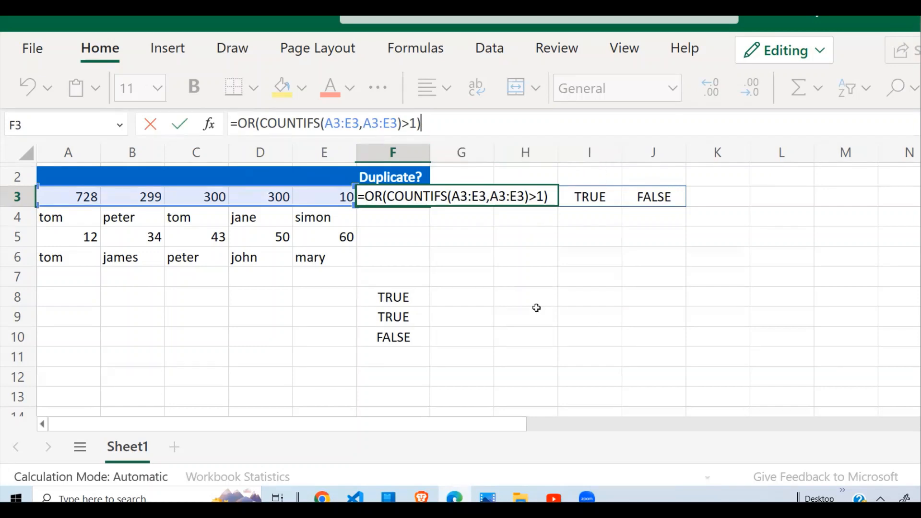
{"action": "key", "text": "Return"}
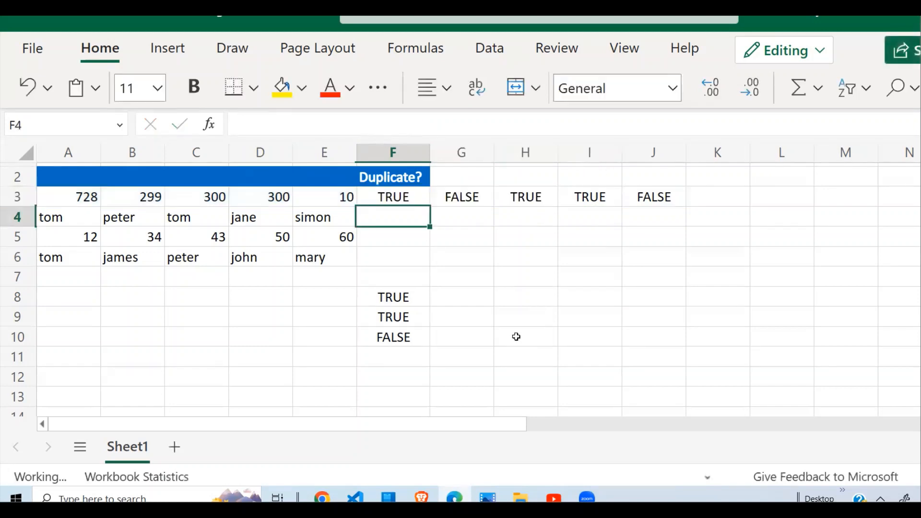
- Clear the OR test formulas from F8 through F10
{"action": "left_click", "coordinate": [474, 229]}
{"action": "left_click", "coordinate": [410, 195]}
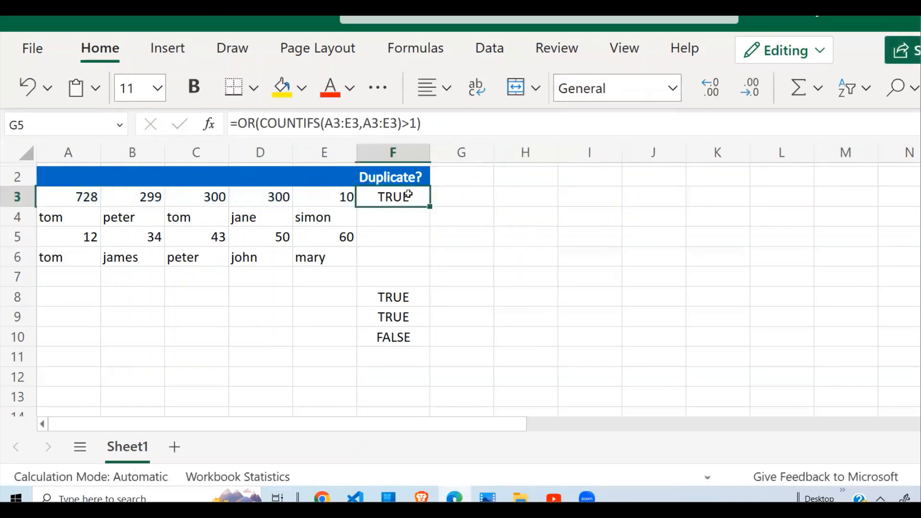
{"action": "left_click_drag", "start_coordinate": [409, 297], "coordinate": [406, 356]}
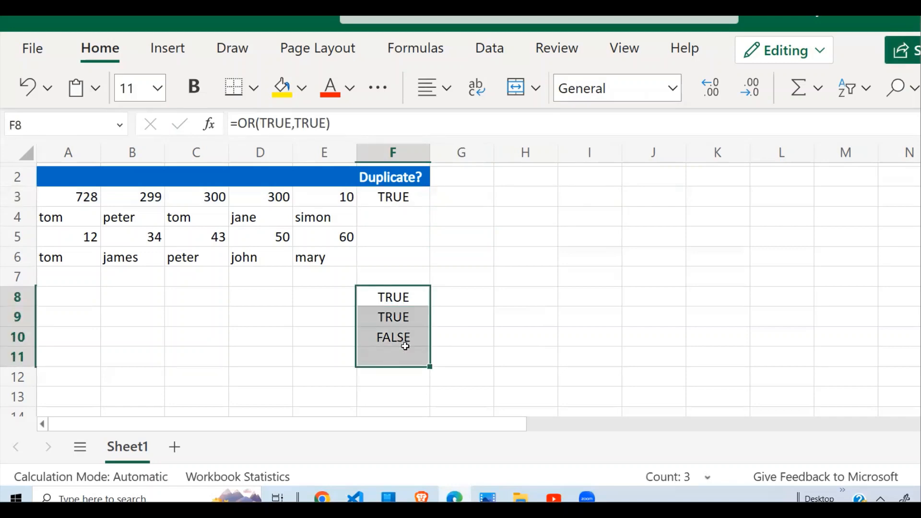
{"action": "key", "text": "Delete"}
- Copy the F3 duplicate formula down through F6
{"action": "left_click", "coordinate": [407, 197]}
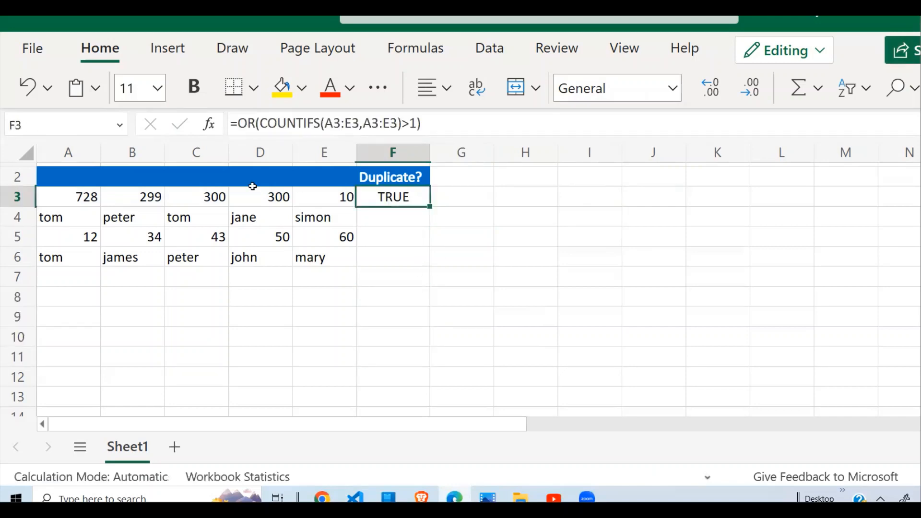
{"action": "left_click_drag", "start_coordinate": [99, 198], "coordinate": [350, 196]}
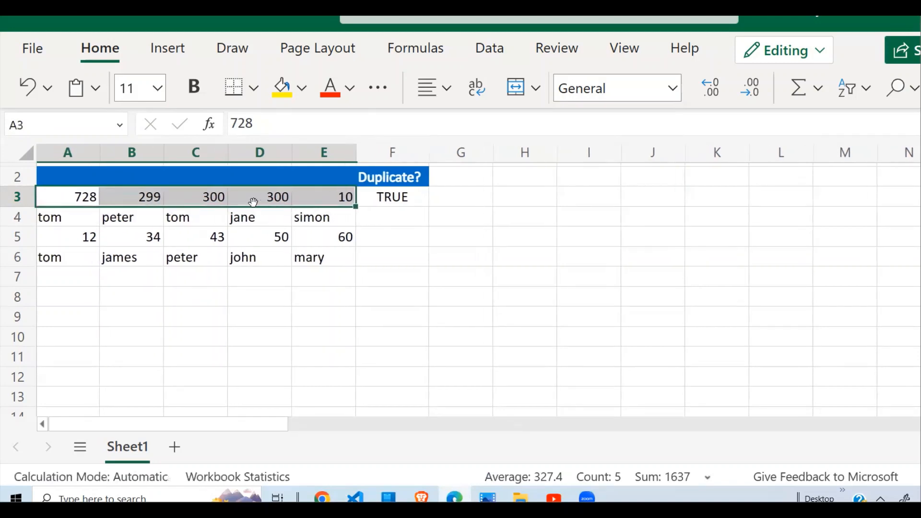
{"action": "mouse_move", "coordinate": [222, 200]}
{"action": "left_mouse_down"}
{"action": "mouse_move", "coordinate": [259, 200]}
{"action": "mouse_move", "coordinate": [236, 201]}
{"action": "left_mouse_up"}
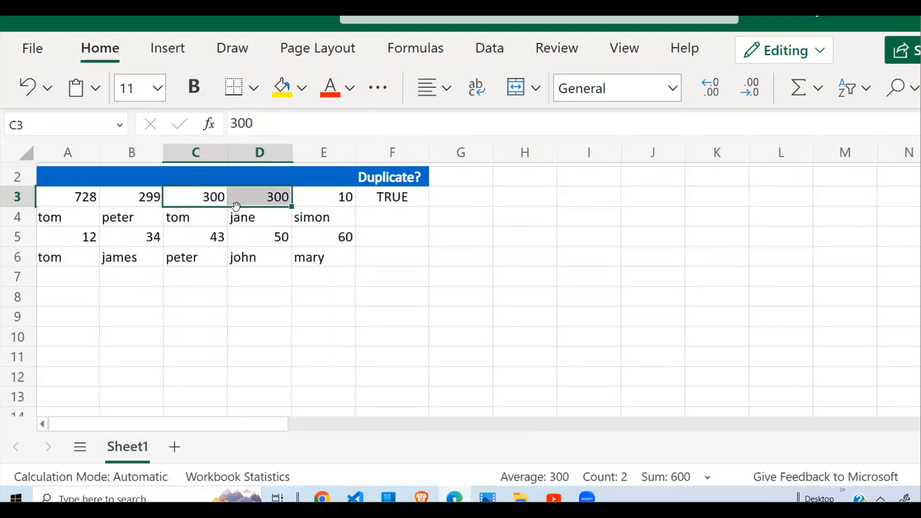
{"action": "left_click", "coordinate": [408, 195]}
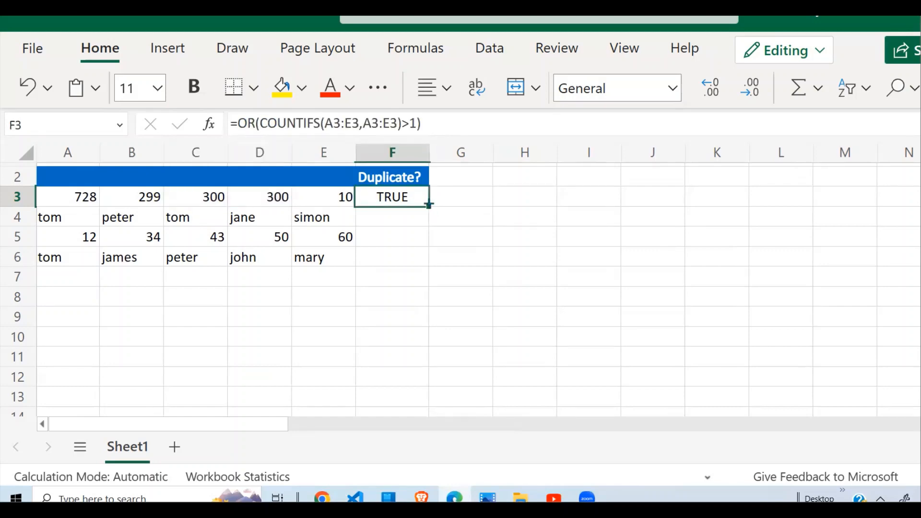
{"action": "left_click_drag", "start_coordinate": [429, 205], "coordinate": [432, 252]}
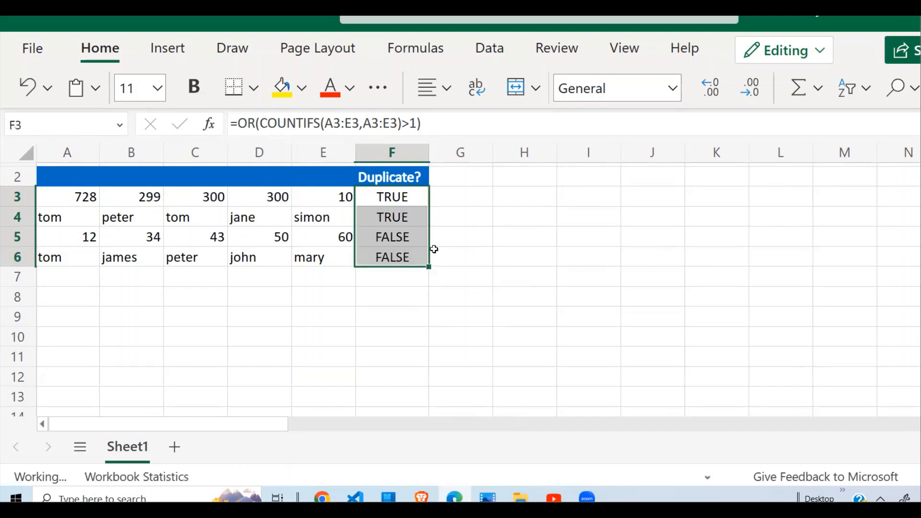
- Compare the flags in F4 through F6 with the values in rows 4 to 6
{"action": "left_click", "coordinate": [377, 216]}
{"action": "left_click", "coordinate": [63, 222]}
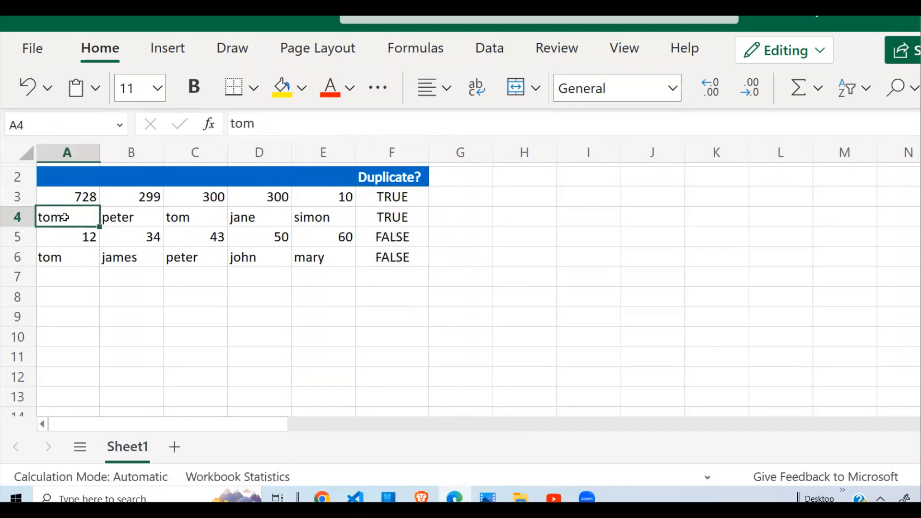
{"action": "left_click_drag", "start_coordinate": [65, 217], "coordinate": [346, 219]}
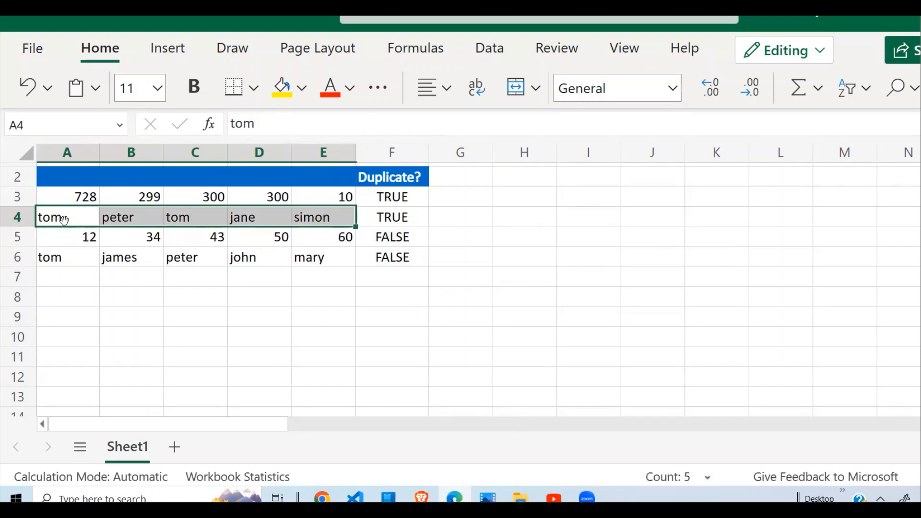
{"action": "left_click", "coordinate": [185, 220]}
{"action": "left_click", "coordinate": [69, 222]}
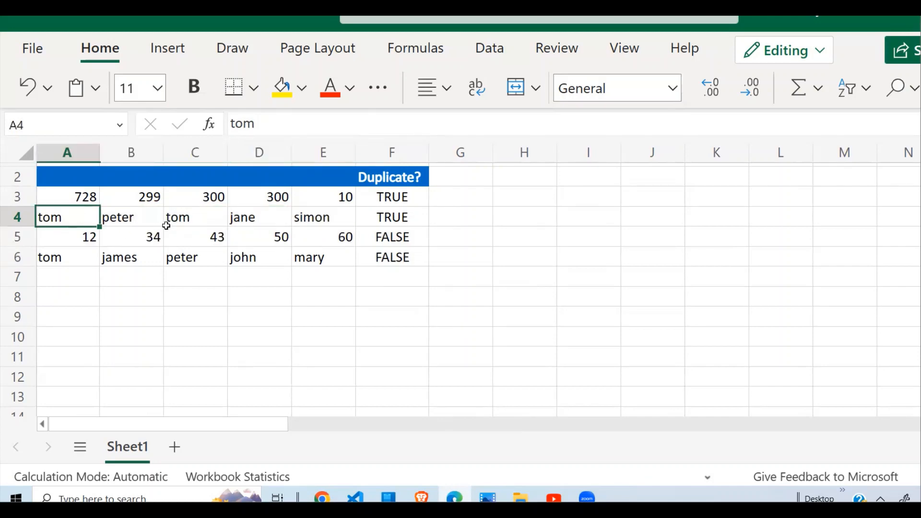
{"action": "left_click", "coordinate": [185, 222]}
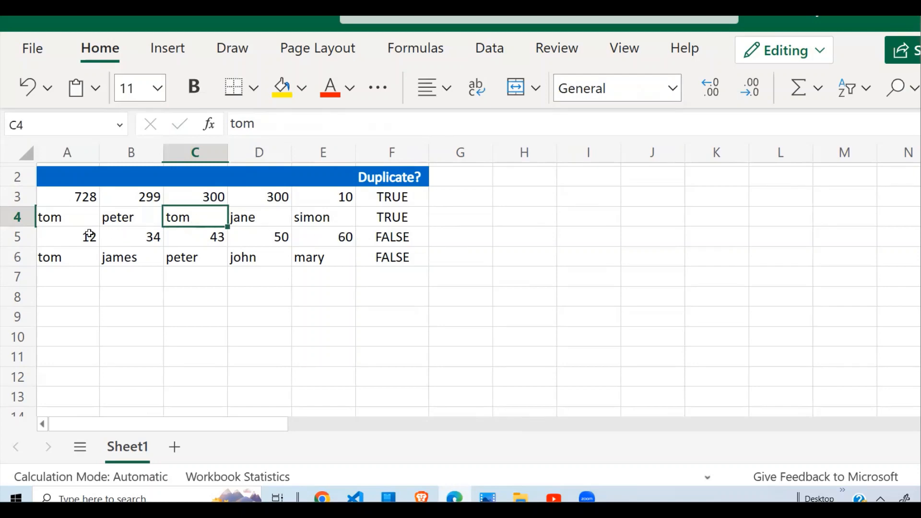
{"action": "left_click_drag", "start_coordinate": [88, 235], "coordinate": [338, 238]}
{"action": "left_click_drag", "start_coordinate": [96, 261], "coordinate": [331, 259]}
{"action": "left_click_drag", "start_coordinate": [383, 236], "coordinate": [396, 257]}
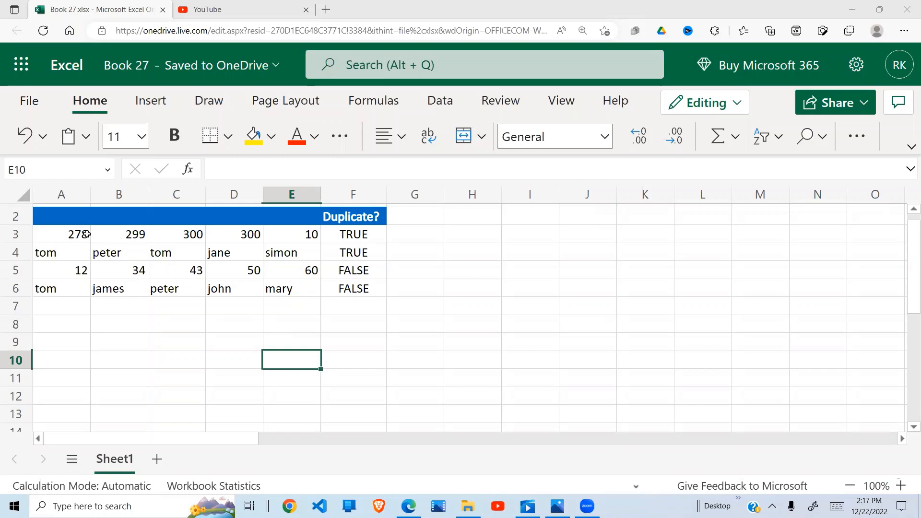
- Inspect the row 3 values and the OR formula in F3
{"action": "left_click_drag", "start_coordinate": [88, 233], "coordinate": [315, 233]}
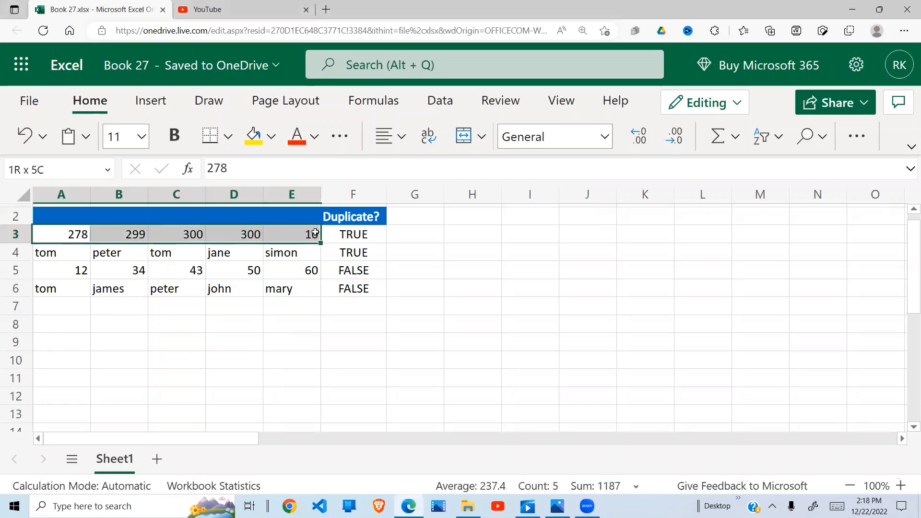
{"action": "left_click", "coordinate": [427, 234]}
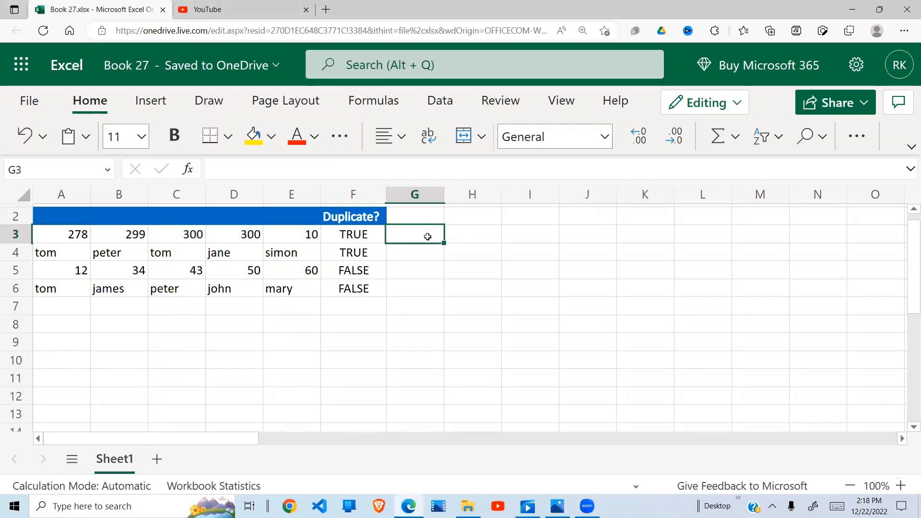
{"action": "left_click", "coordinate": [363, 234]}
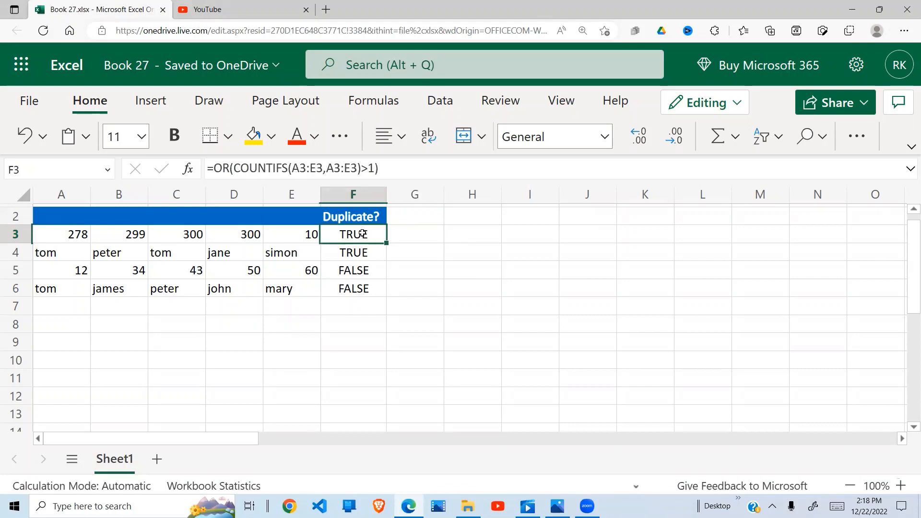
{"action": "left_click", "coordinate": [421, 232]}
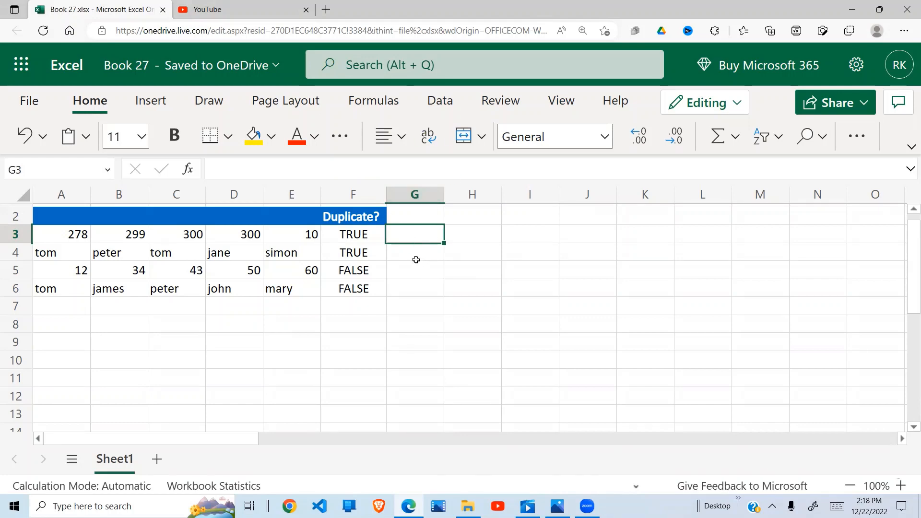
{"action": "left_click", "coordinate": [358, 235]}
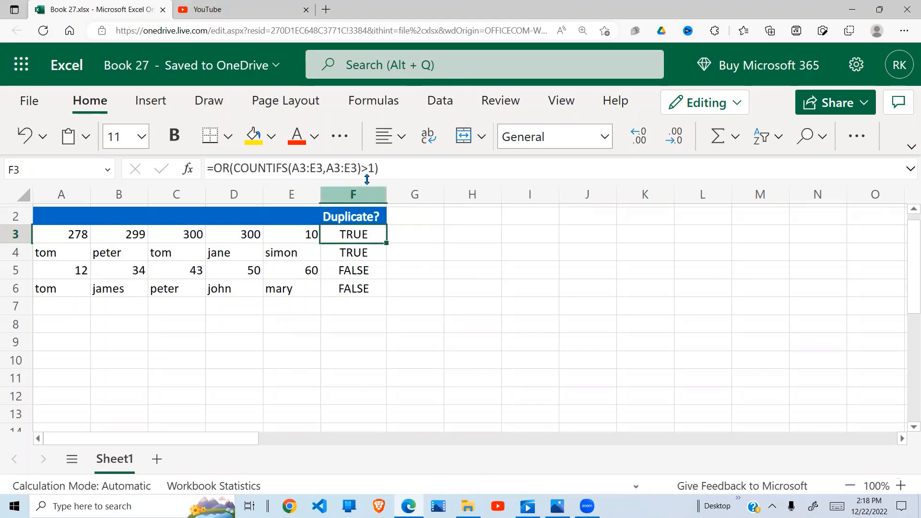
{"action": "left_click_drag", "start_coordinate": [359, 170], "coordinate": [235, 171]}
{"action": "key", "text": "Escape"}
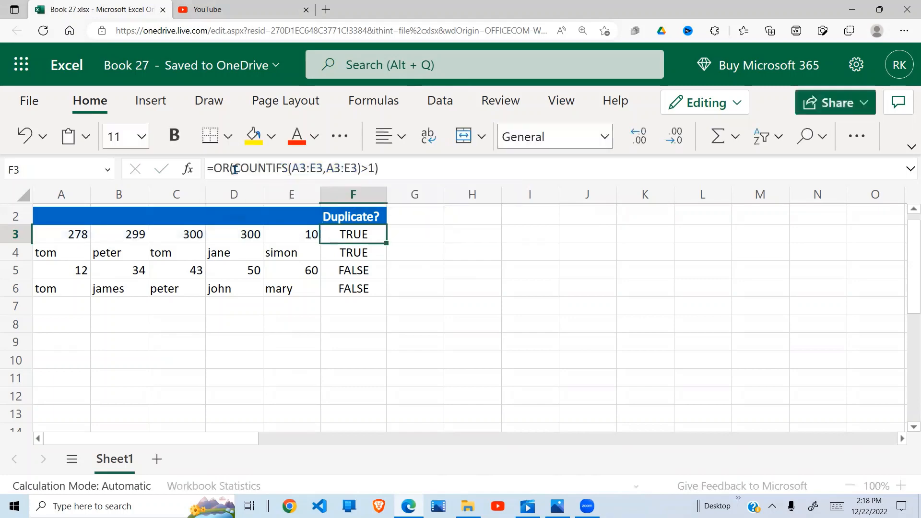
- Enter =COUNTIFS(A3:E3,A3:E3) in G3 to count each row 3 value within the row
{"action": "left_click", "coordinate": [416, 237]}
{"action": "type", "text": "="}
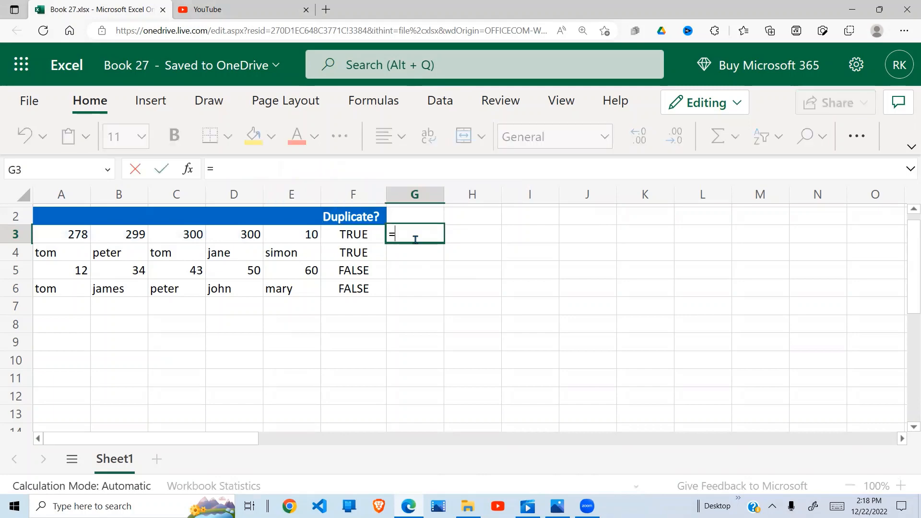
{"action": "type", "text": "COUNTIFS(A3:E3,A3:E3)"}
{"action": "key", "text": "Return"}
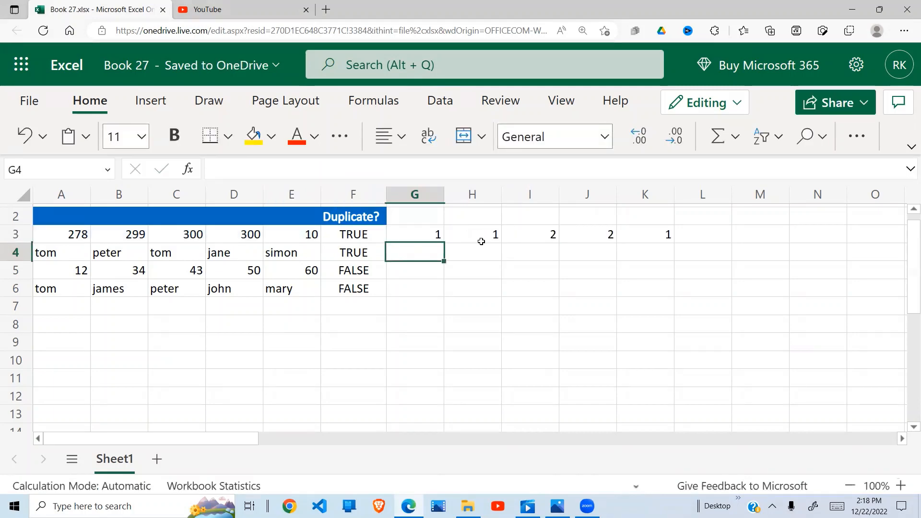
- Wrap the G3 formula as =IF(COUNTIFS(A3:E3,A3:E3)>1,A3:E3,"") to return only repeated values
{"action": "left_click", "coordinate": [426, 232]}
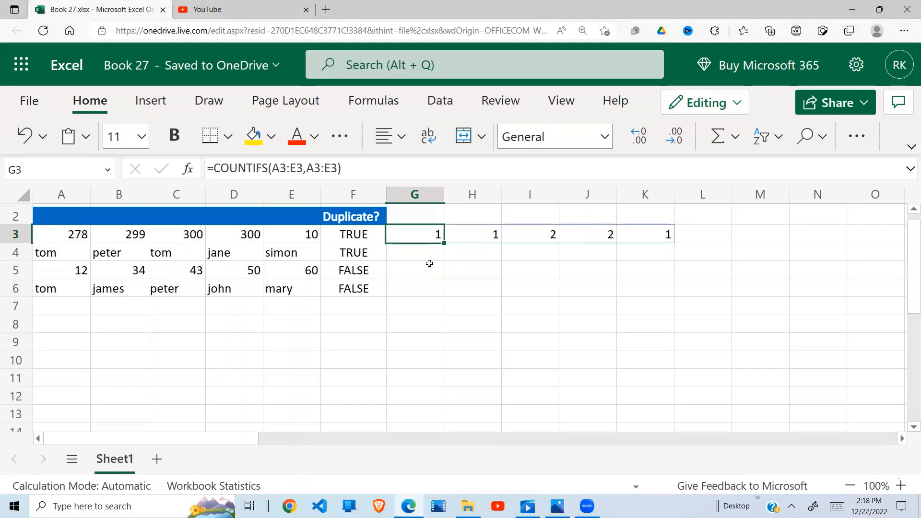
{"action": "left_click", "coordinate": [212, 169]}
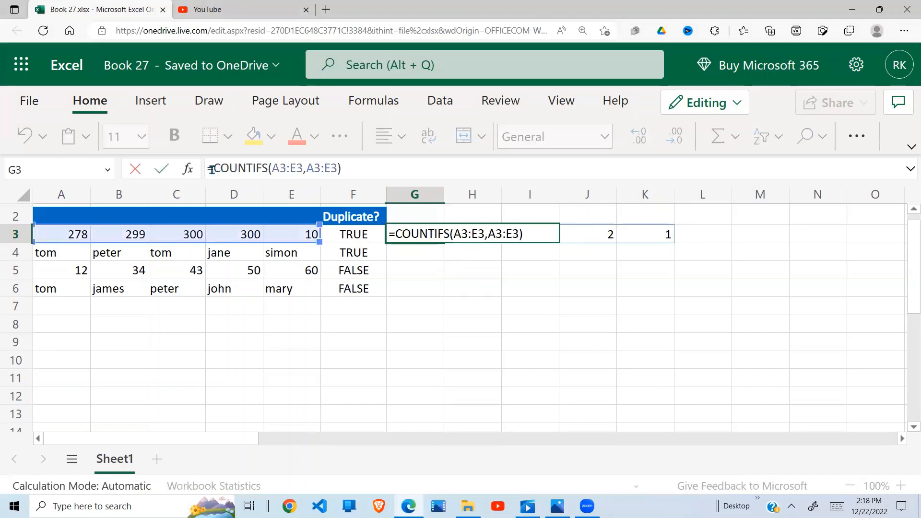
{"action": "type", "text": "IF"}
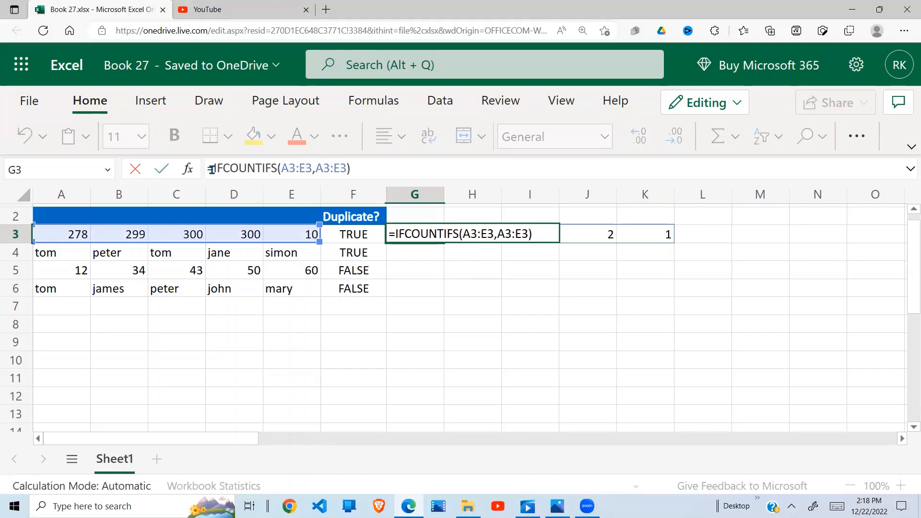
{"action": "type", "text": "("}
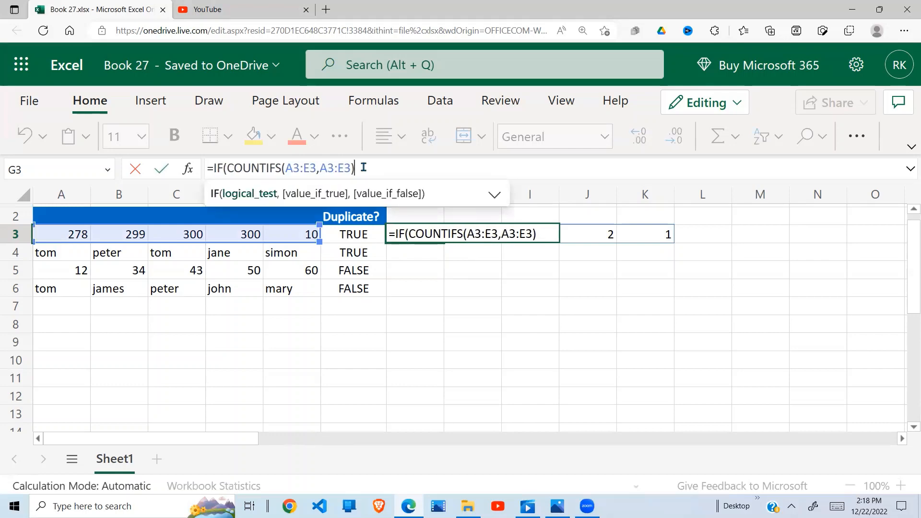
{"action": "key", "text": "BackSpace"}
{"action": "type", "text": ">1,"}
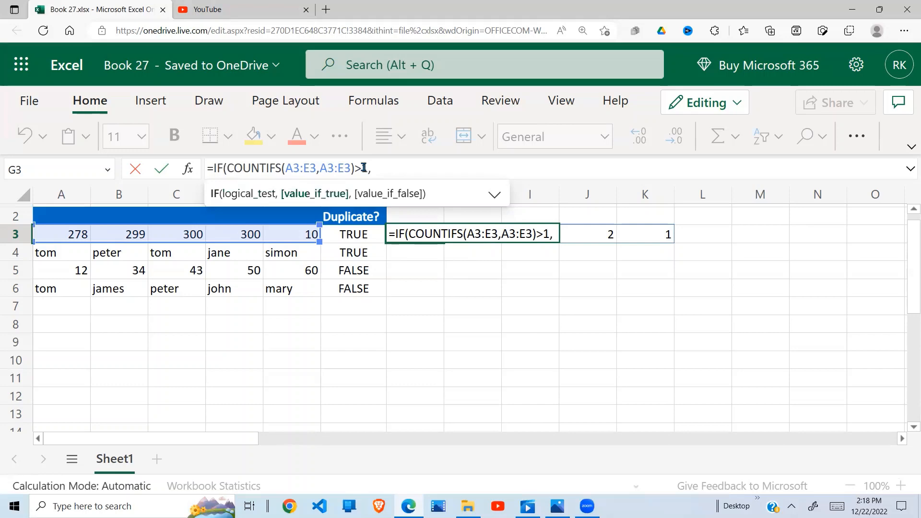
{"action": "left_click_drag", "start_coordinate": [74, 232], "coordinate": [289, 234]}
{"action": "type", "text": ","}
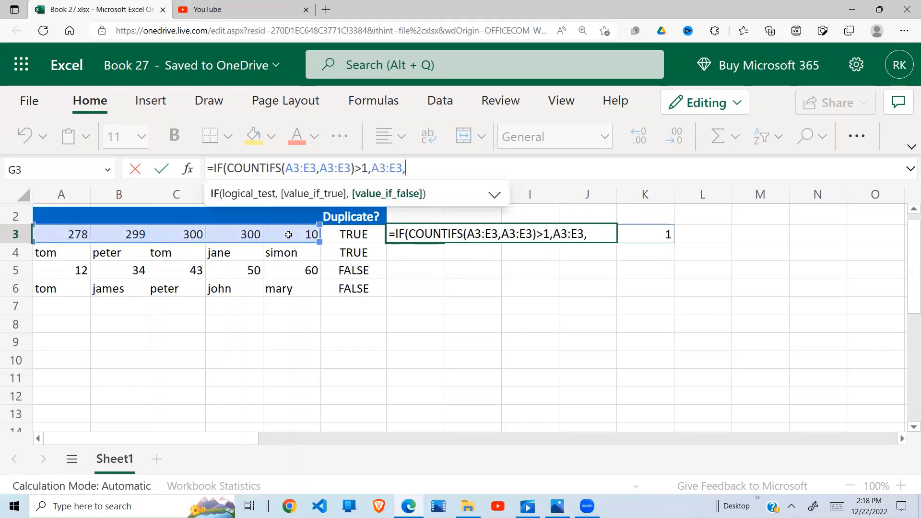
{"action": "type", "text": "\"\")"}
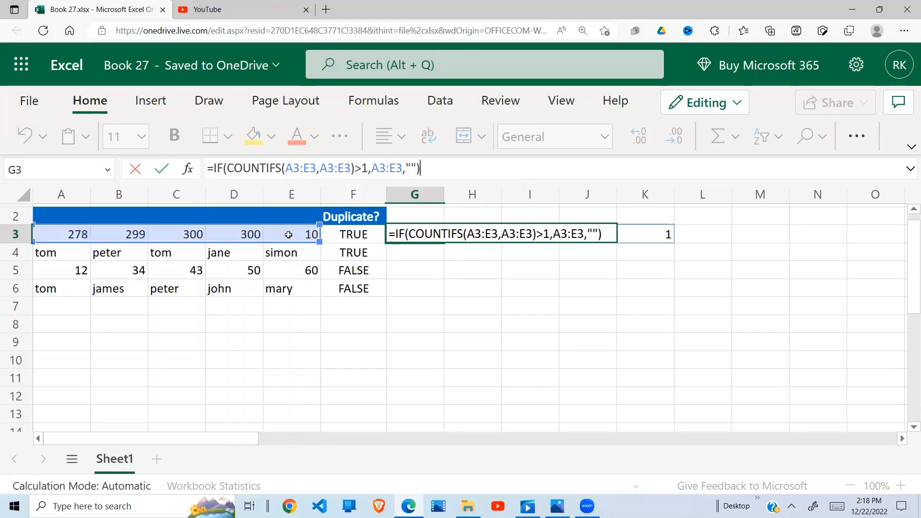
{"action": "key", "text": "Return"}
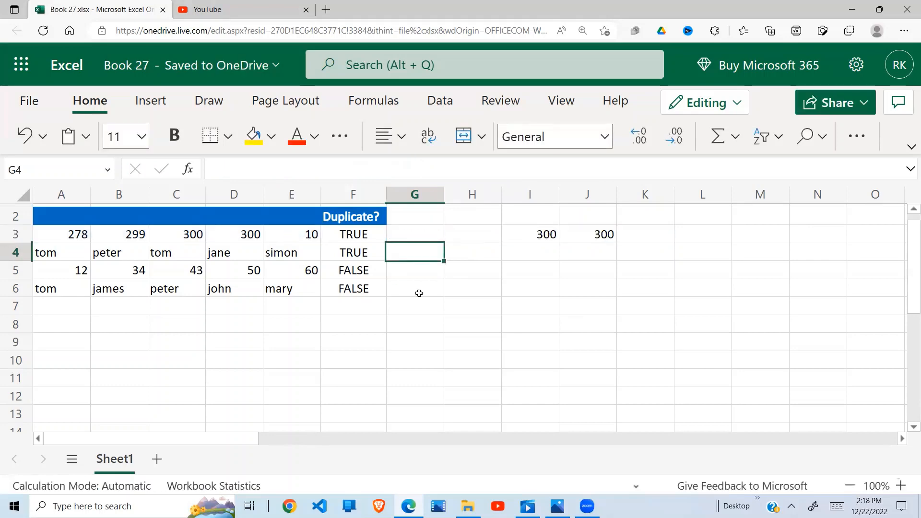
- Inspect the spilled IF results across G3 through K3
{"action": "left_click", "coordinate": [425, 239]}
{"action": "left_click", "coordinate": [471, 239]}
{"action": "left_click", "coordinate": [581, 235]}
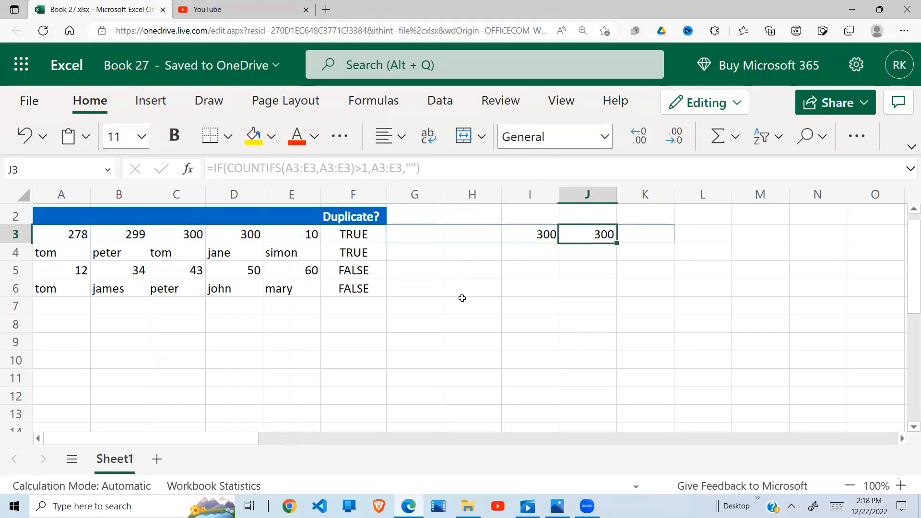
{"action": "left_click", "coordinate": [463, 304]}
{"action": "left_click_drag", "start_coordinate": [429, 236], "coordinate": [649, 237]}
{"action": "left_click", "coordinate": [546, 234]}
{"action": "left_click", "coordinate": [586, 234]}
{"action": "left_click", "coordinate": [413, 231]}
{"action": "left_click", "coordinate": [468, 234]}
{"action": "left_click", "coordinate": [636, 232]}
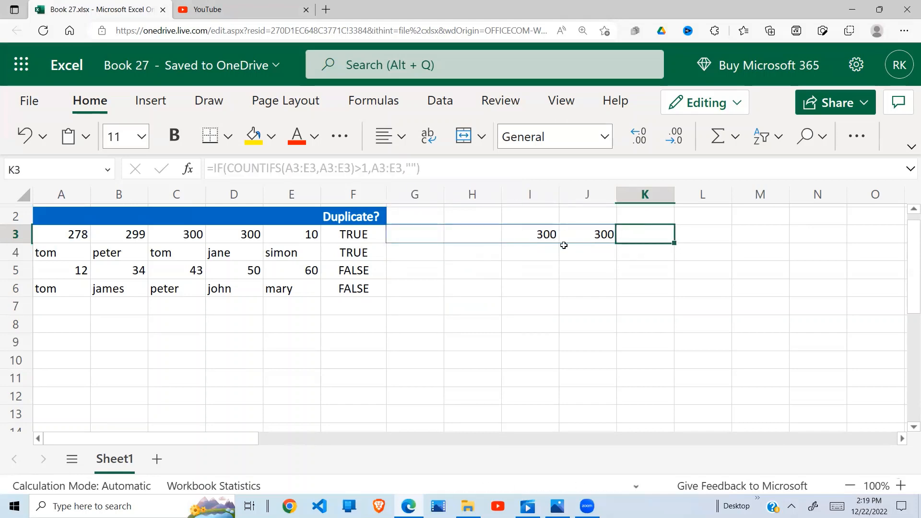
{"action": "left_click", "coordinate": [447, 234]}
{"action": "left_click", "coordinate": [398, 237]}
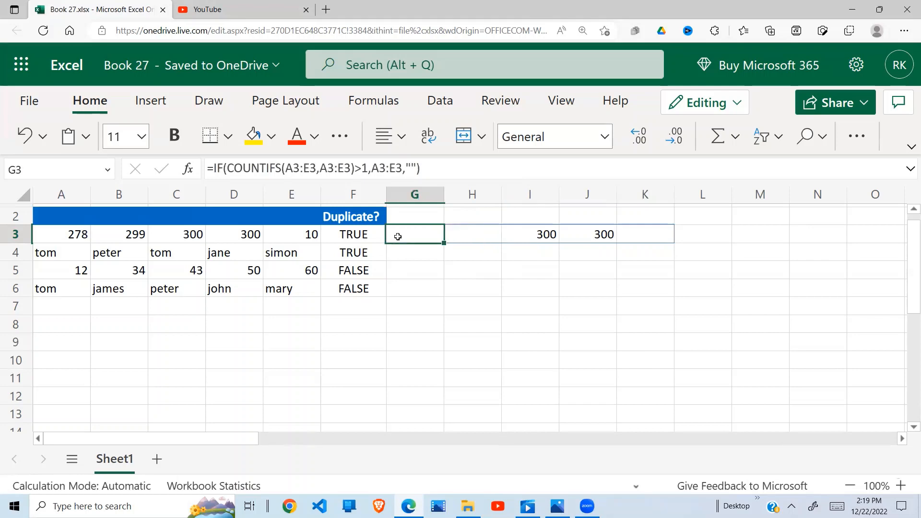
{"action": "left_click", "coordinate": [468, 235]}
{"action": "left_click", "coordinate": [423, 236]}
{"action": "left_click", "coordinate": [424, 267]}
{"action": "left_click", "coordinate": [424, 239]}
- Wrap the G3 formula in TEXTJOIN with a "," delimiter and TRUE to ignore empty values
{"action": "left_click", "coordinate": [211, 169]}
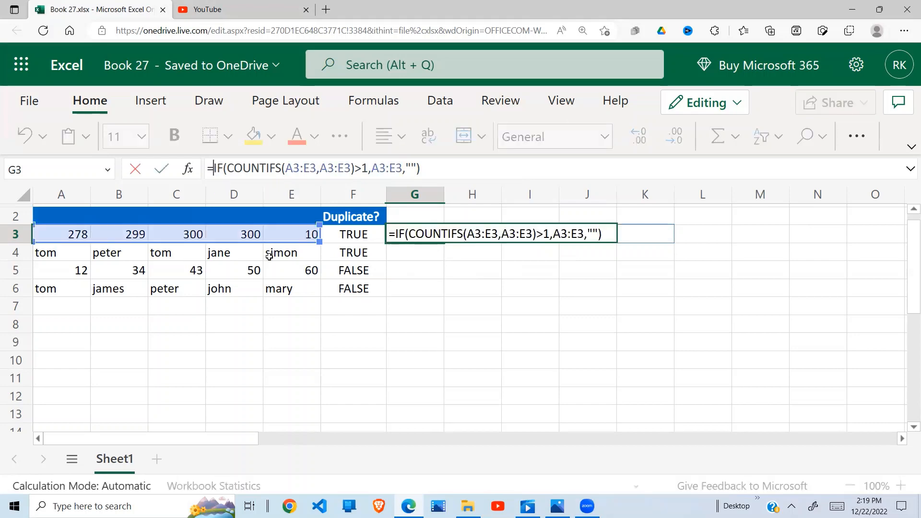
{"action": "type", "text": "TEXTJ"}
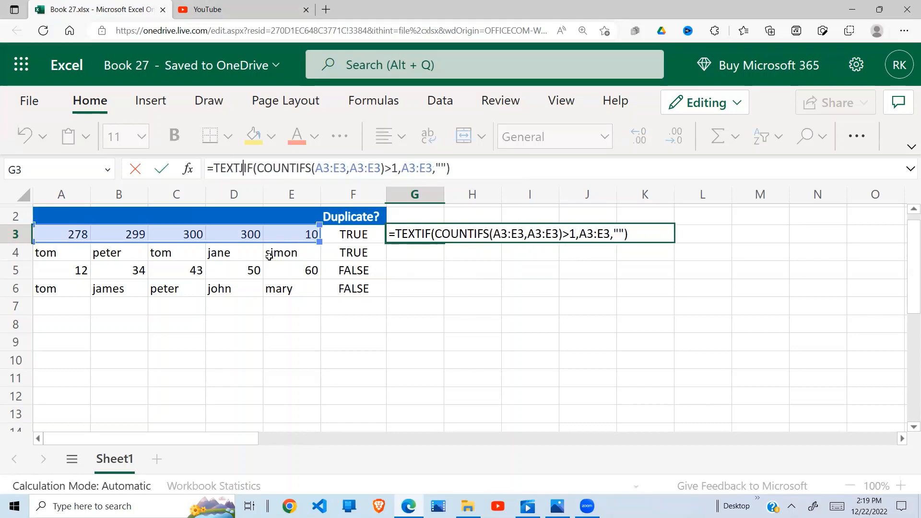
{"action": "type", "text": "OIN"}
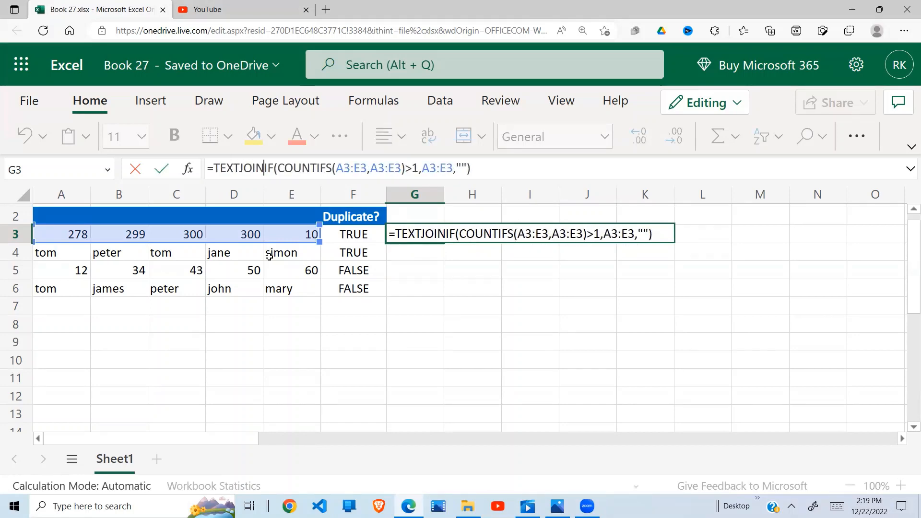
{"action": "type", "text": "("}
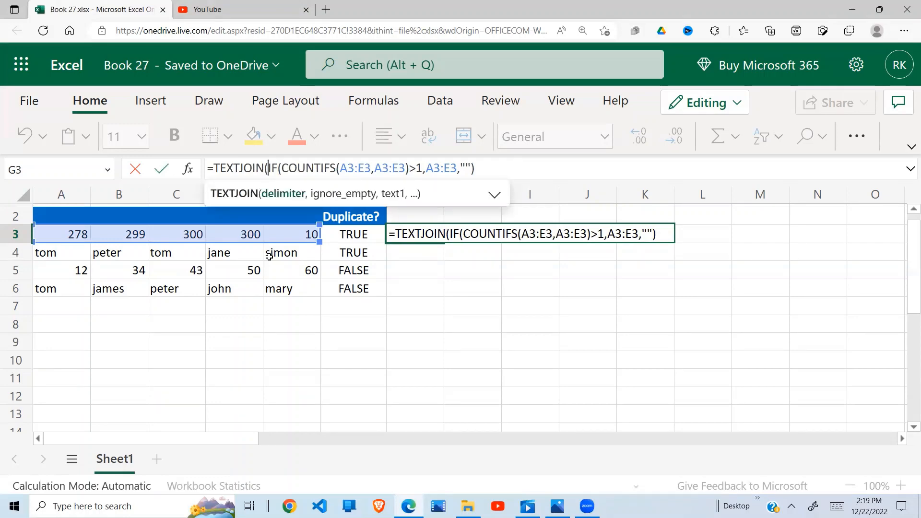
{"action": "type", "text": "\"\""}
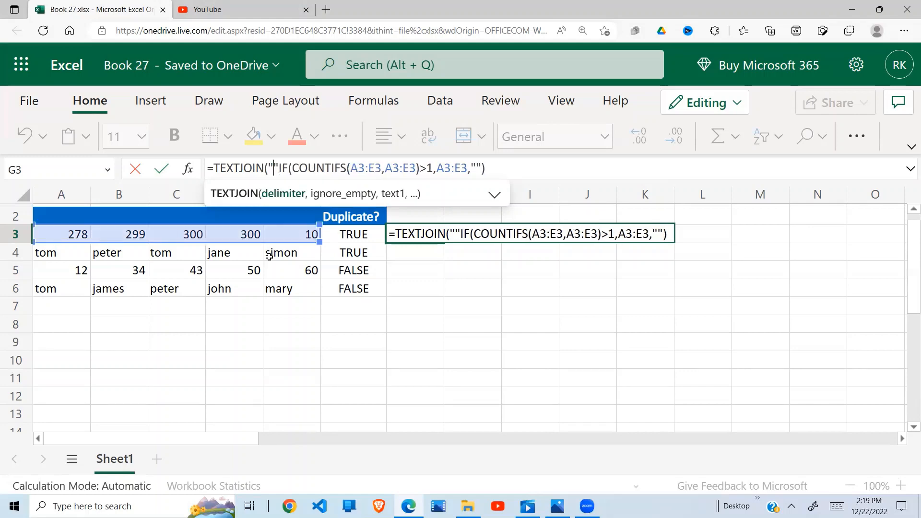
{"action": "type", "text": ","}
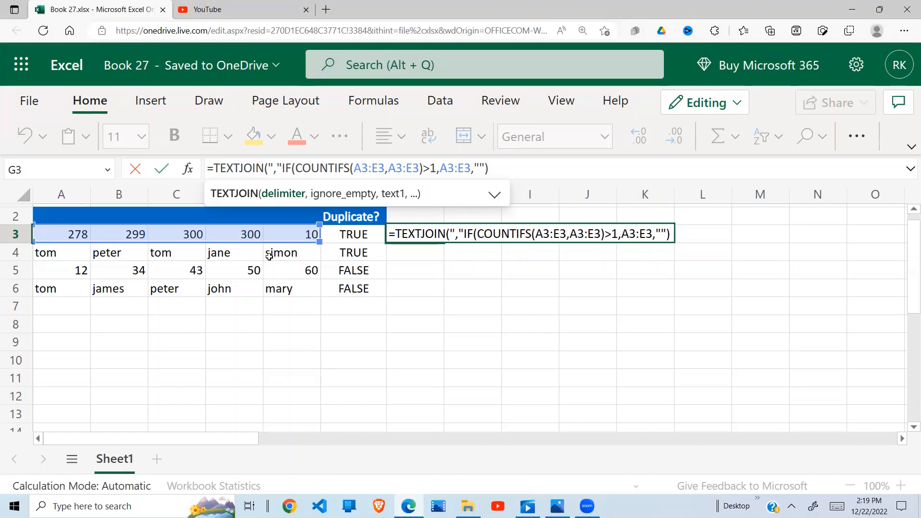
{"action": "type", "text": ","}
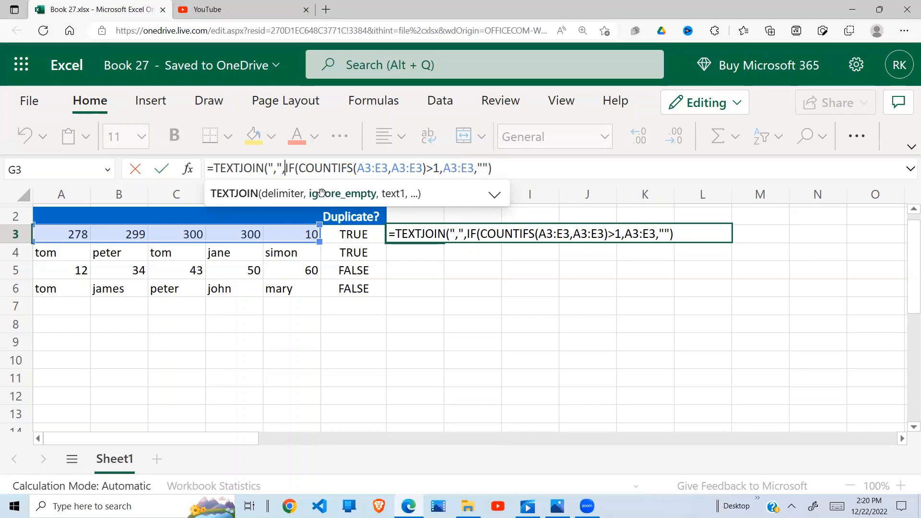
{"action": "type", "text": "TRUE"}
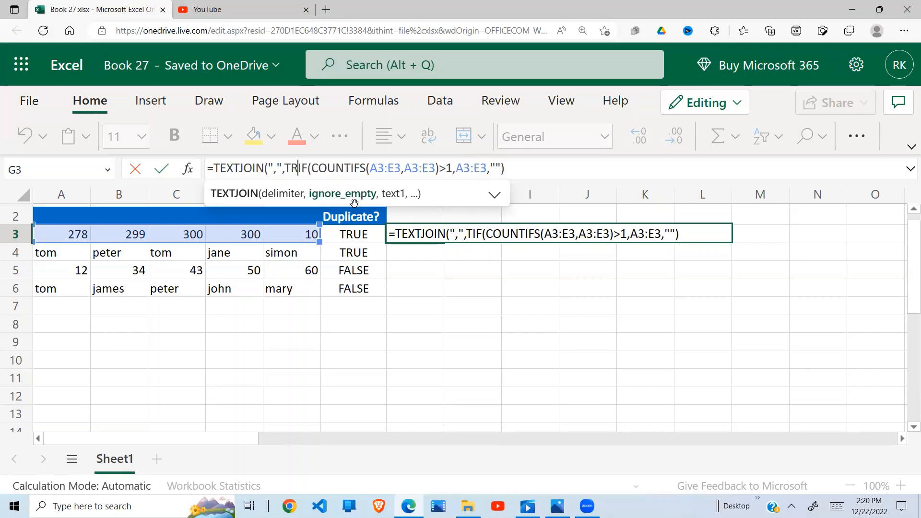
{"action": "type", "text": ","}
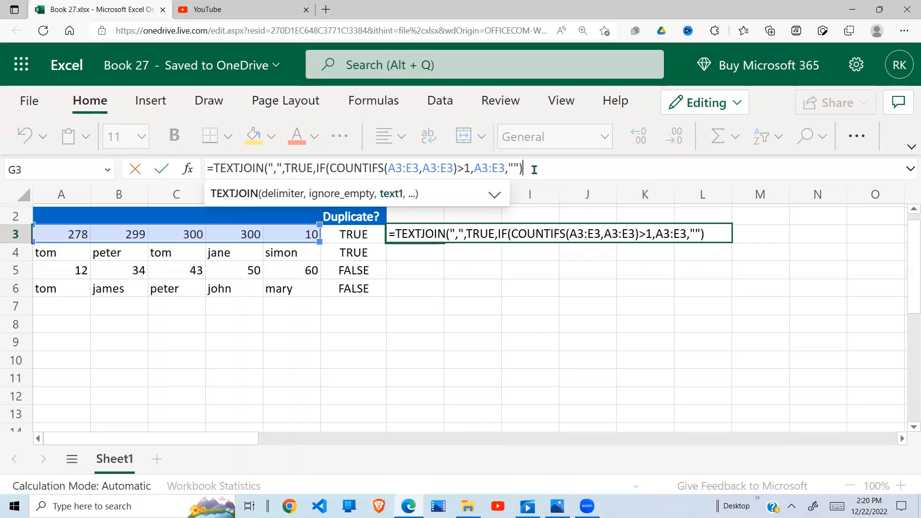
{"action": "type", "text": ")"}
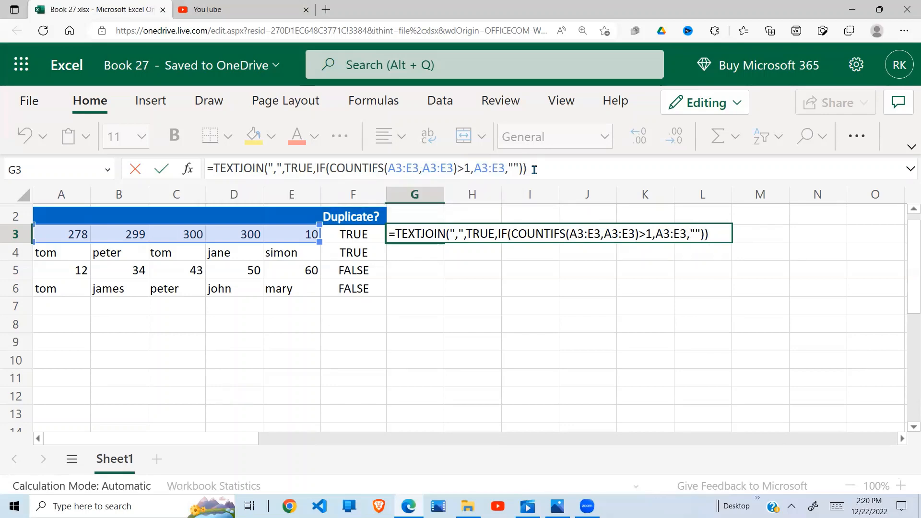
{"action": "key", "text": "Return"}
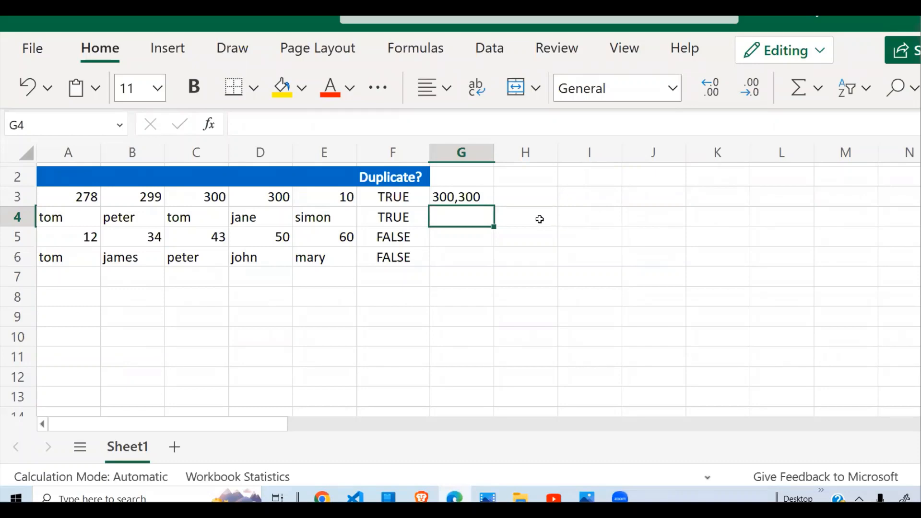
- Copy the G3 TEXTJOIN formula down through G6
{"action": "left_click", "coordinate": [475, 197]}
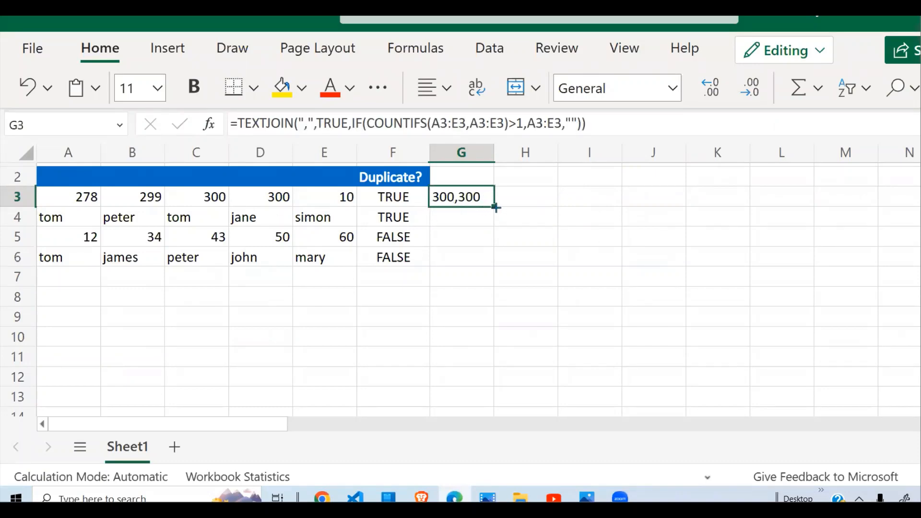
{"action": "left_click_drag", "start_coordinate": [496, 208], "coordinate": [486, 259]}
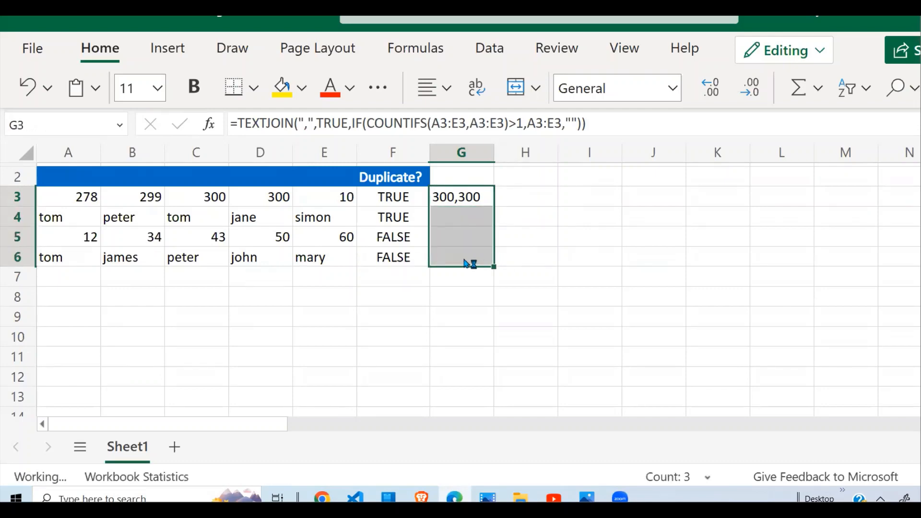
{"action": "left_click", "coordinate": [503, 251]}
- Check the joined duplicate values and formulas in G4 and G5
{"action": "left_click", "coordinate": [461, 231]}
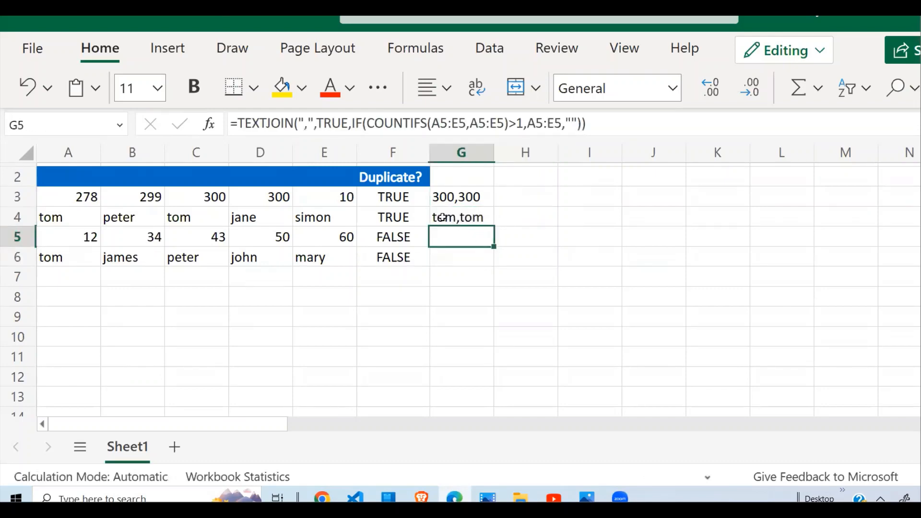
{"action": "left_click", "coordinate": [439, 217]}
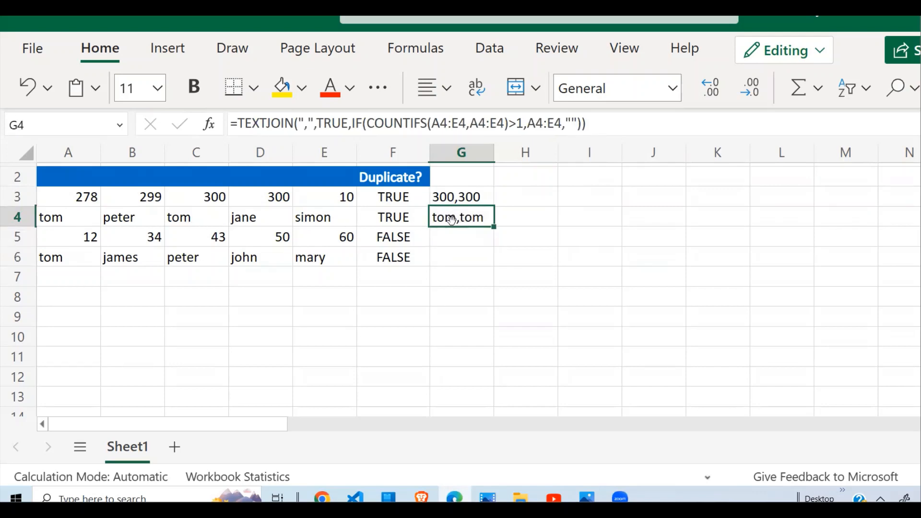
{"action": "left_click", "coordinate": [475, 238]}
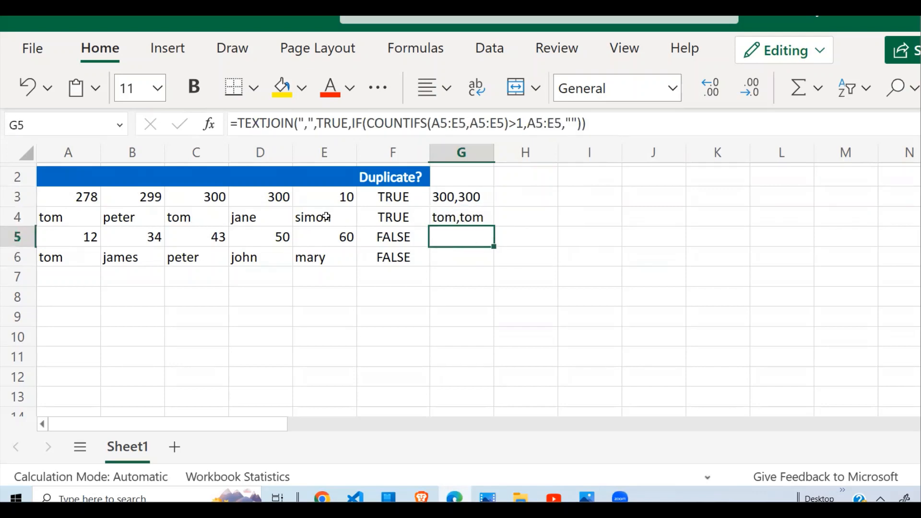
{"action": "left_click", "coordinate": [481, 221]}
{"action": "left_click_drag", "start_coordinate": [456, 240], "coordinate": [462, 259]}
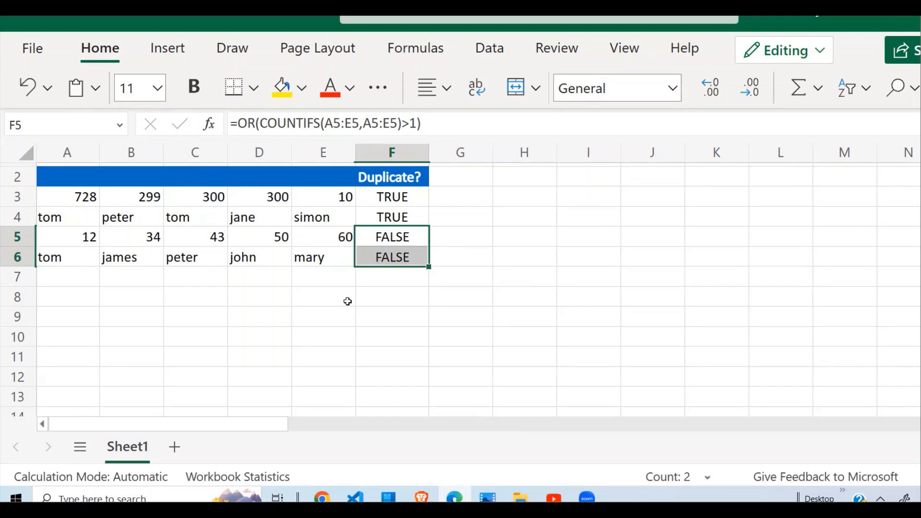
{"action": "left_click", "coordinate": [321, 360]}
{"action": "left_click", "coordinate": [409, 304]}
{"action": "left_click", "coordinate": [306, 289]}
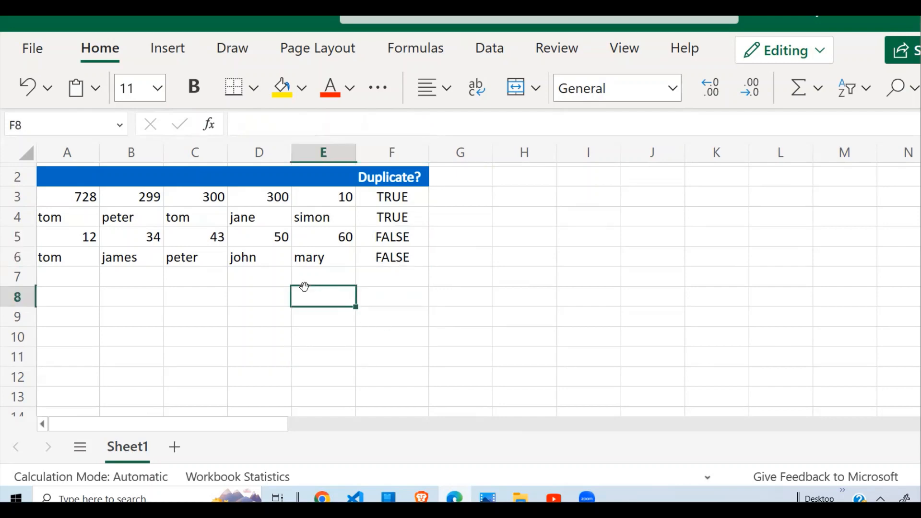
{"action": "left_click", "coordinate": [388, 280]}
{"action": "left_click", "coordinate": [385, 305]}
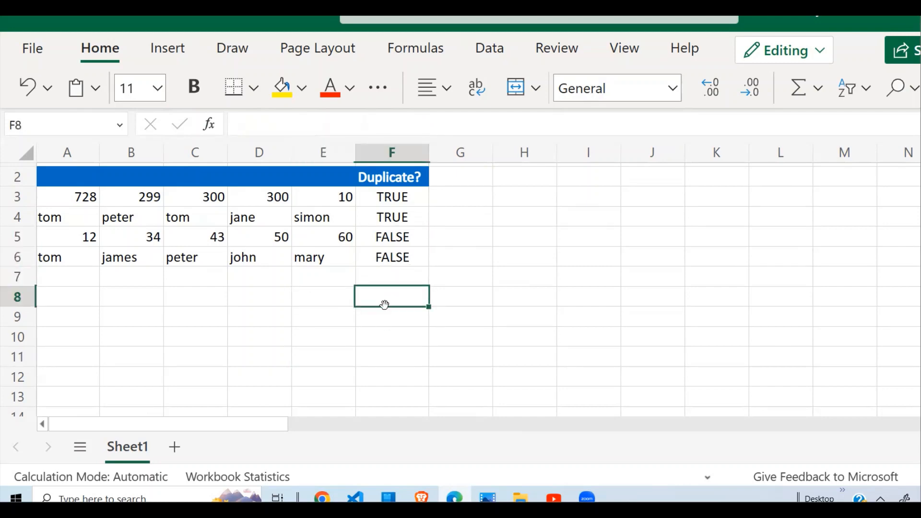